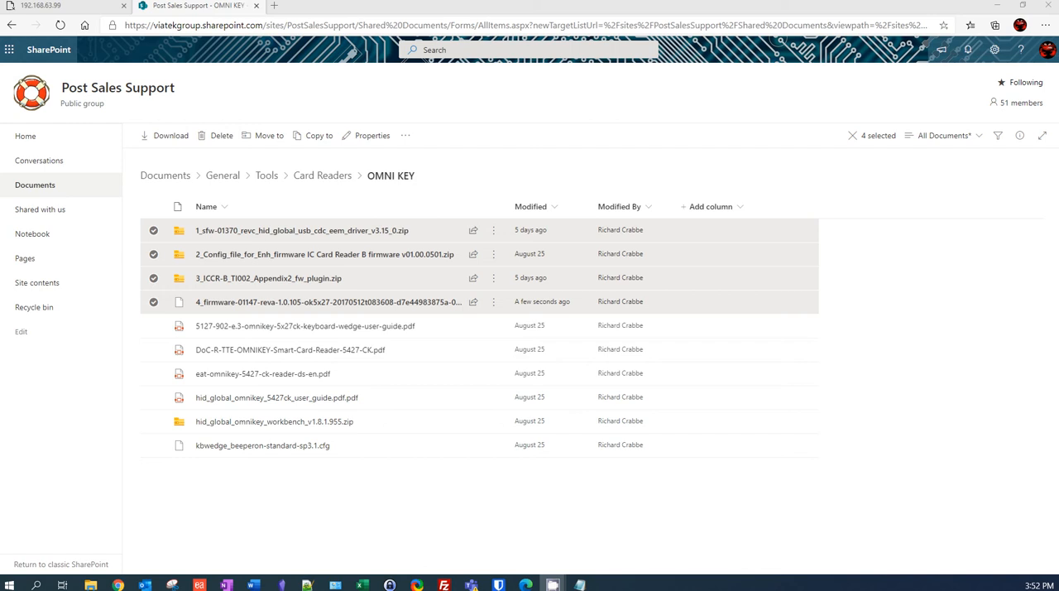
# - Look through the HID Global USB CDC EEM driver v3.15 folder inside Documents\cardreader in File Explorer, then minimise the window
pyautogui.click(91, 585)
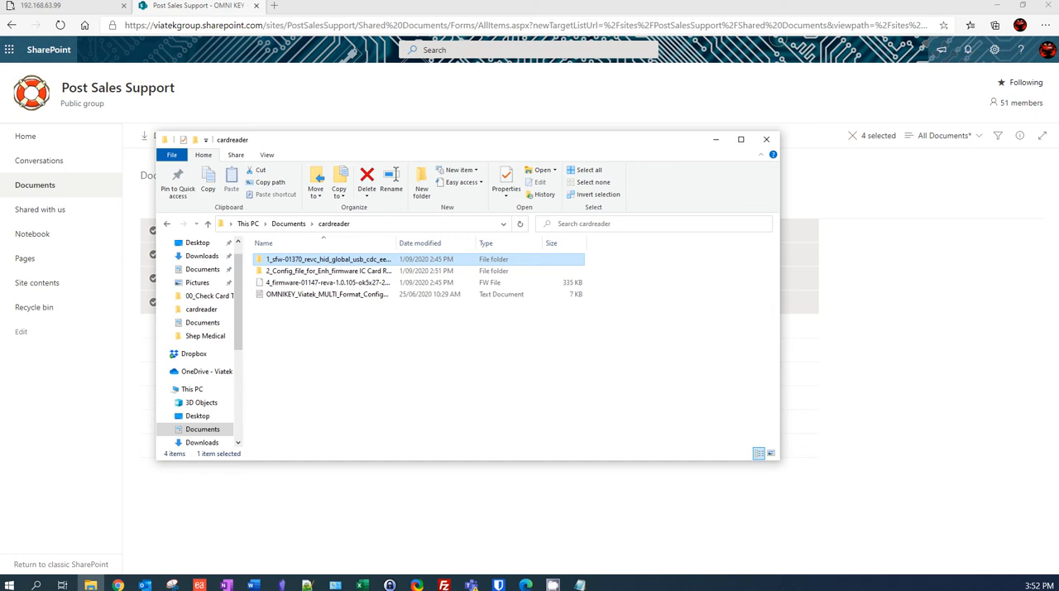
pyautogui.press('Return')
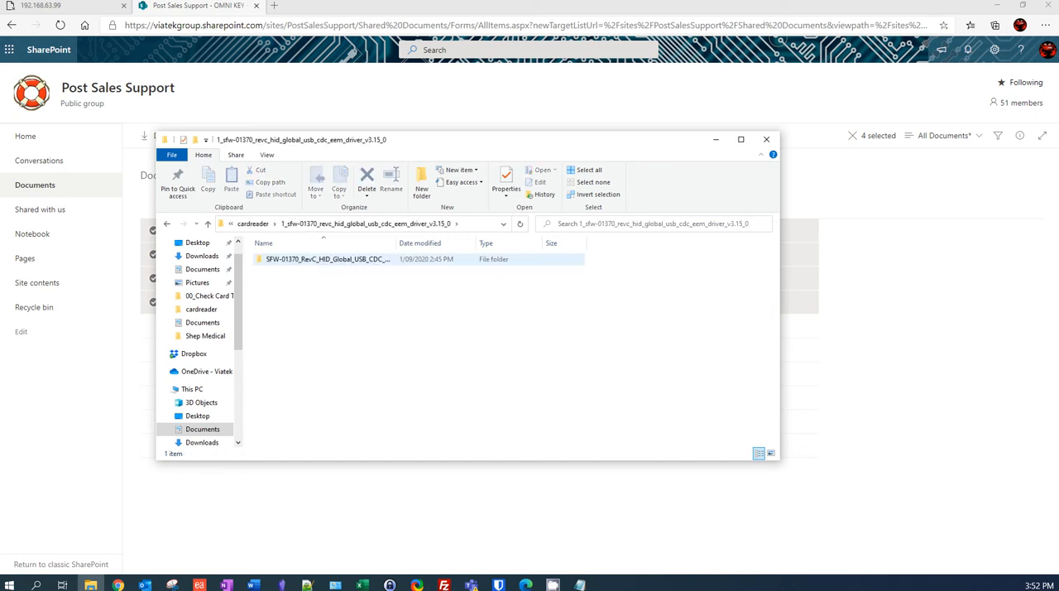
pyautogui.press('Return')
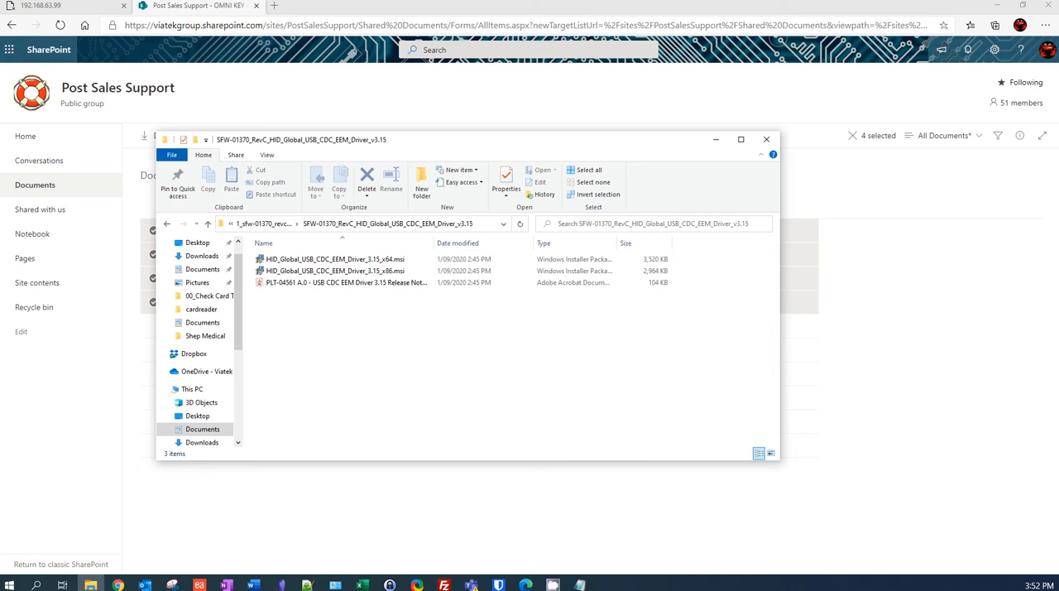
pyautogui.click(263, 224)
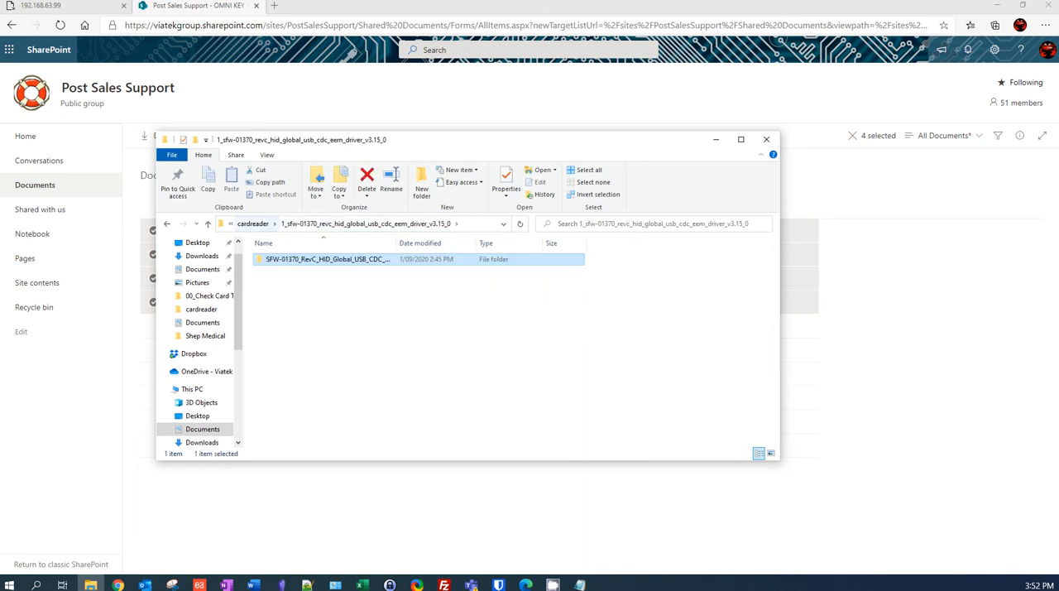
pyautogui.click(254, 223)
pyautogui.click(716, 139)
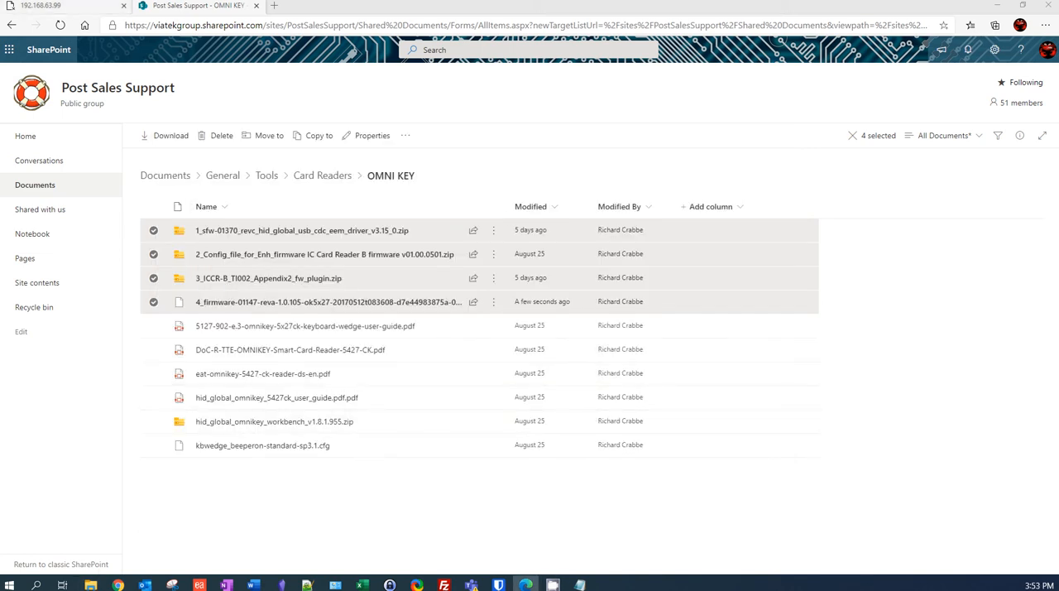
# - Reload the card reader's management page at 192.168.63.99 in the browser
pyautogui.click(45, 5)
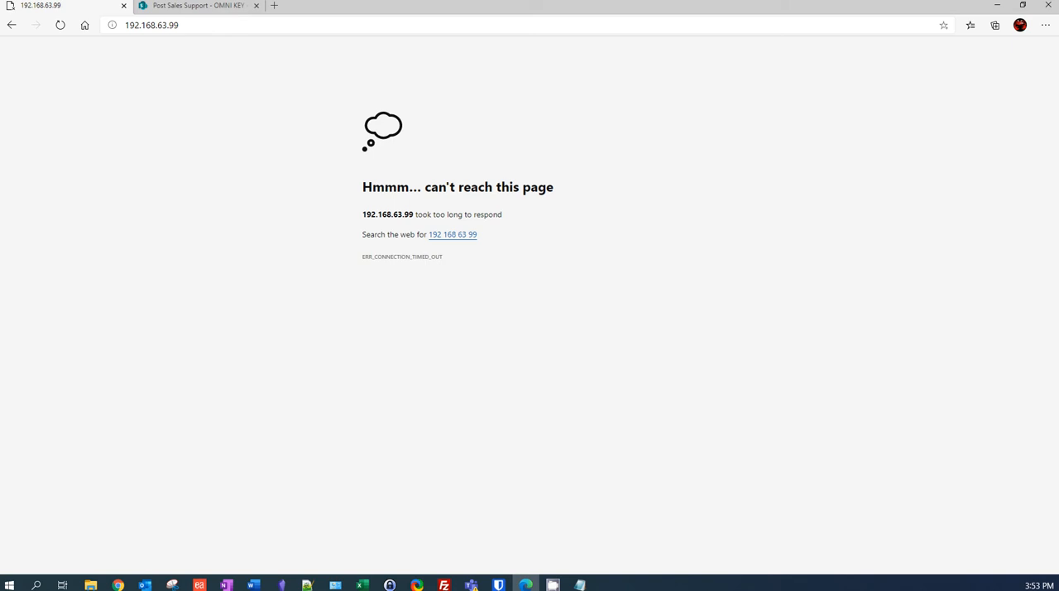
pyautogui.press('F5')
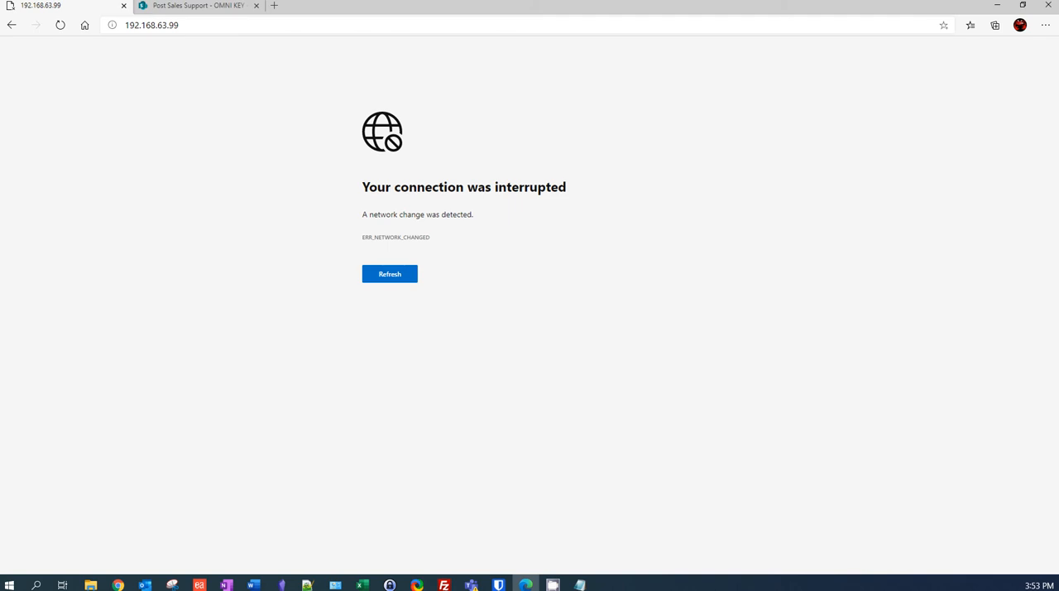
pyautogui.click(390, 274)
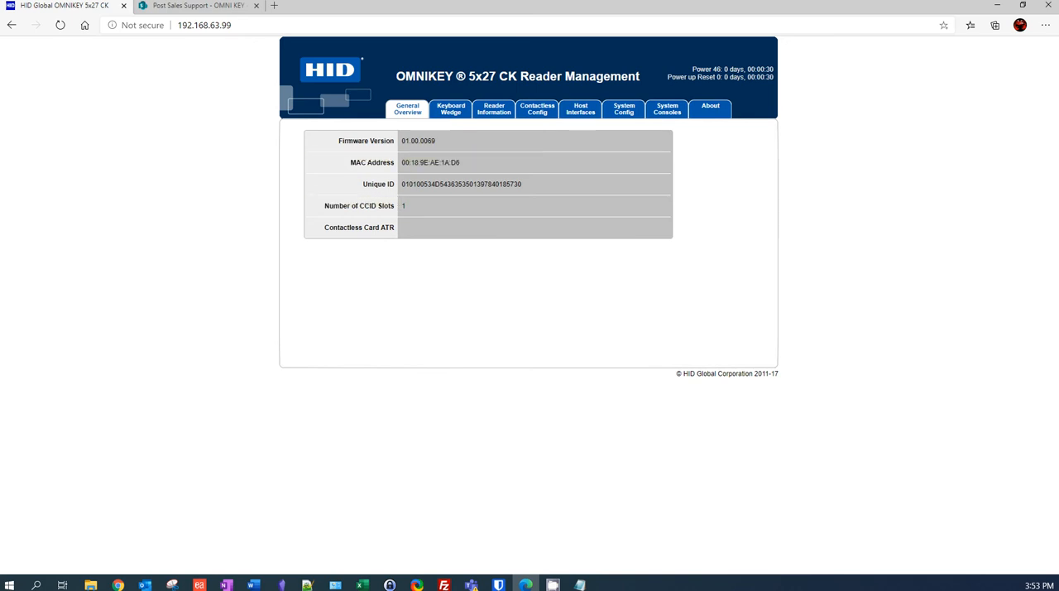
pyautogui.click(451, 109)
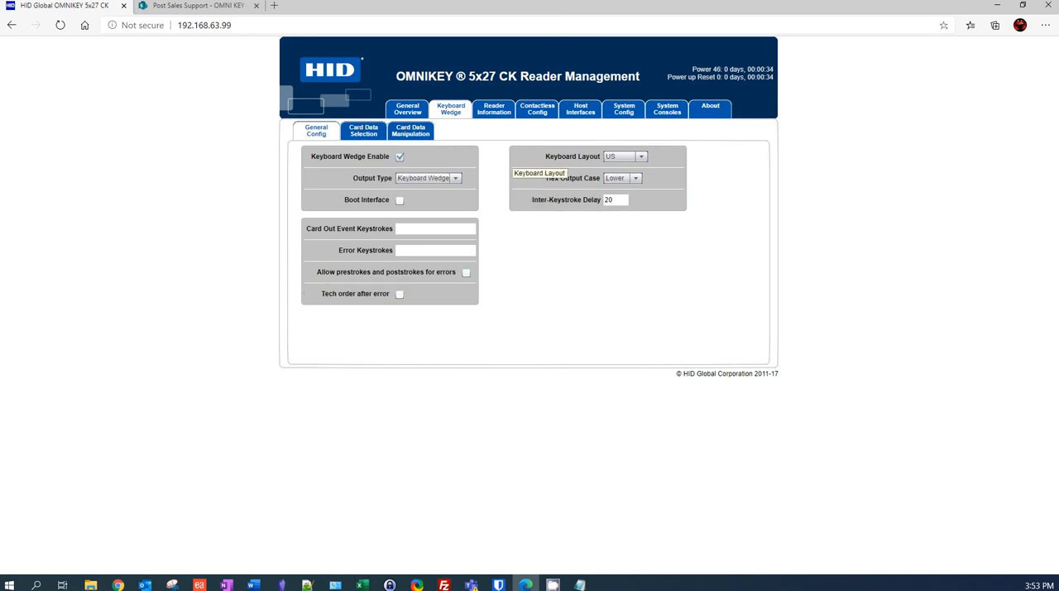
pyautogui.click(624, 110)
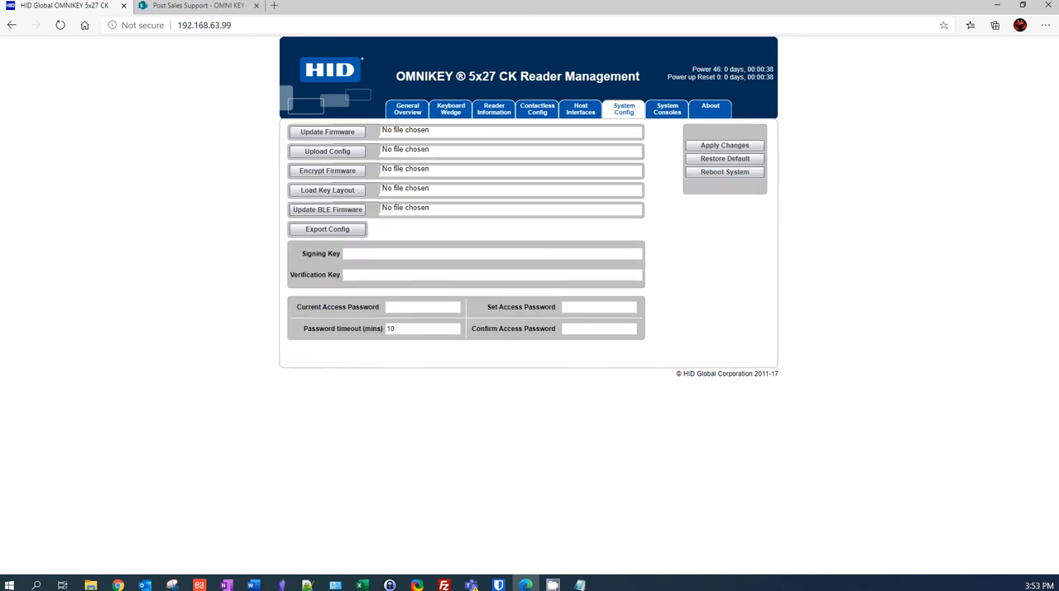
pyautogui.click(725, 145)
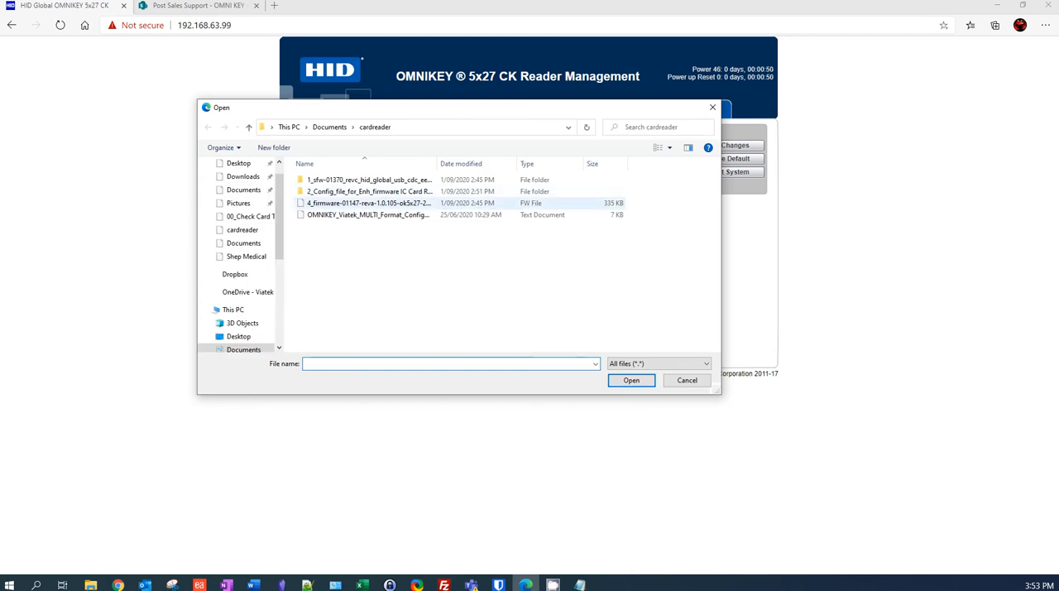
pyautogui.click(369, 204)
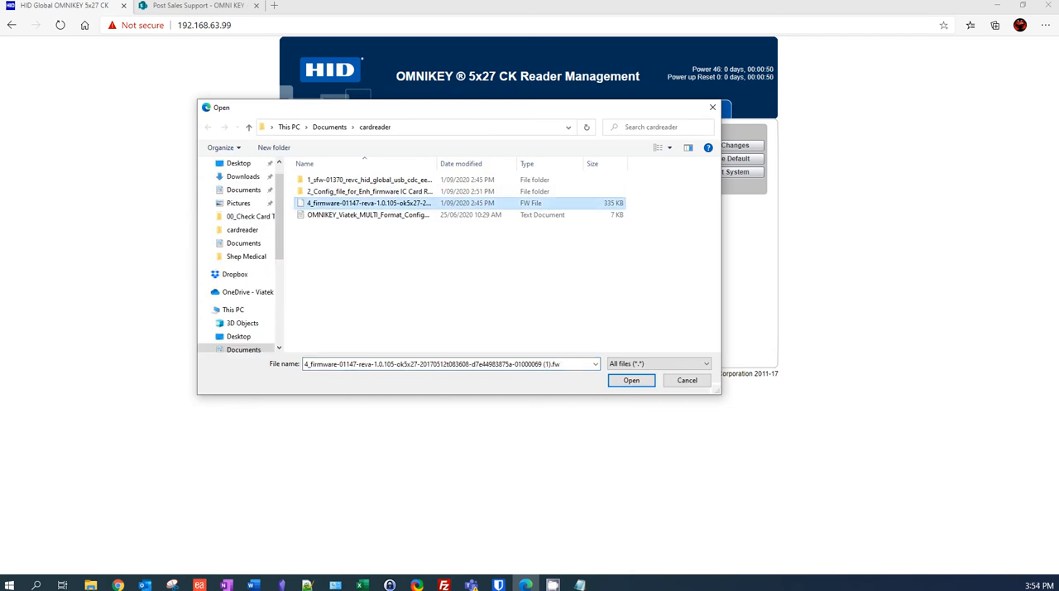
pyautogui.click(632, 380)
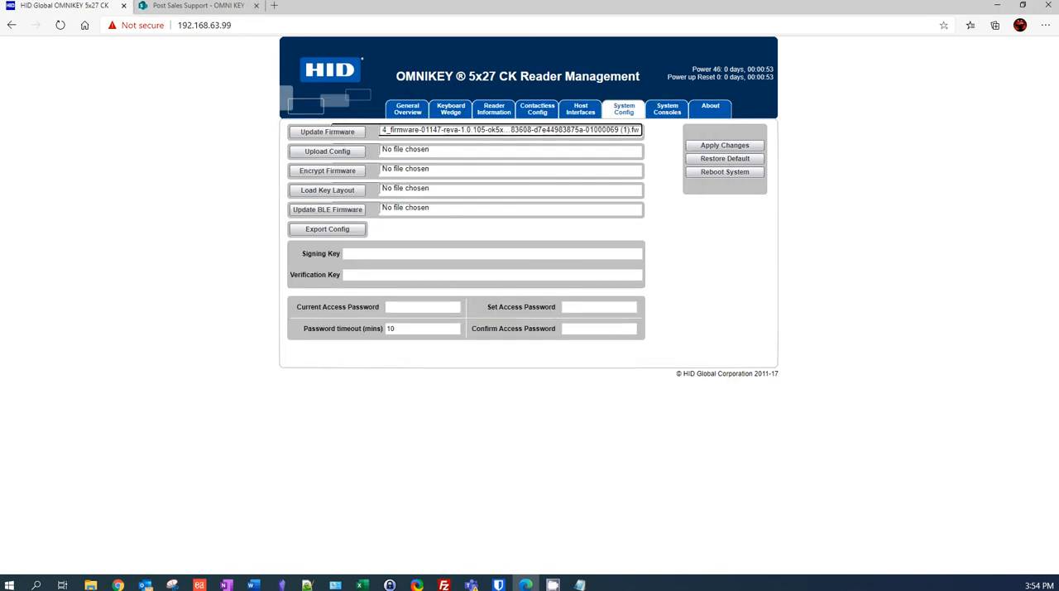
# - Update the reader with the chosen firmware file and reload its management page
pyautogui.click(327, 132)
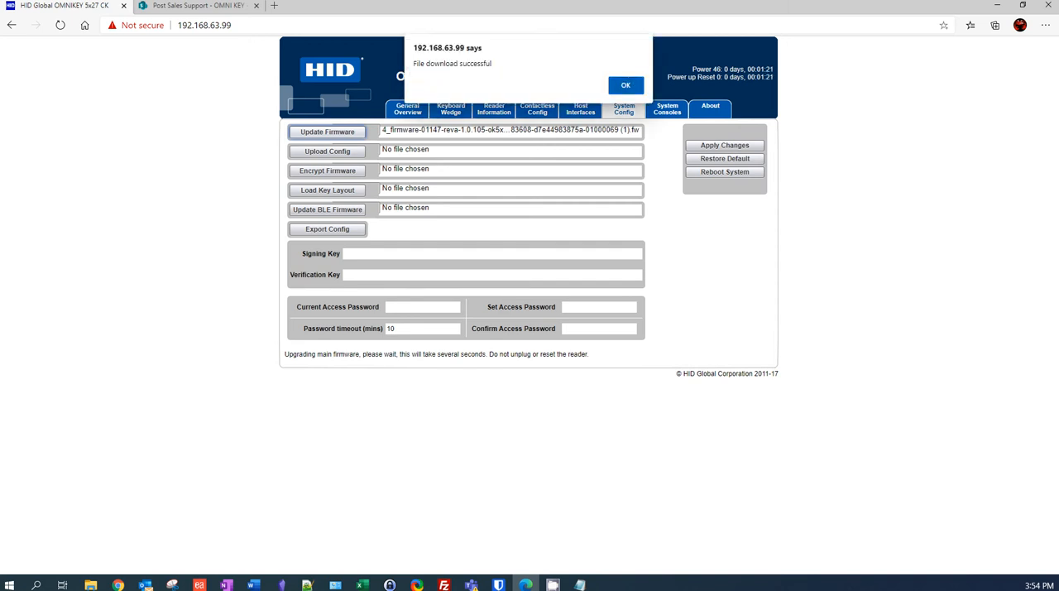
pyautogui.click(626, 85)
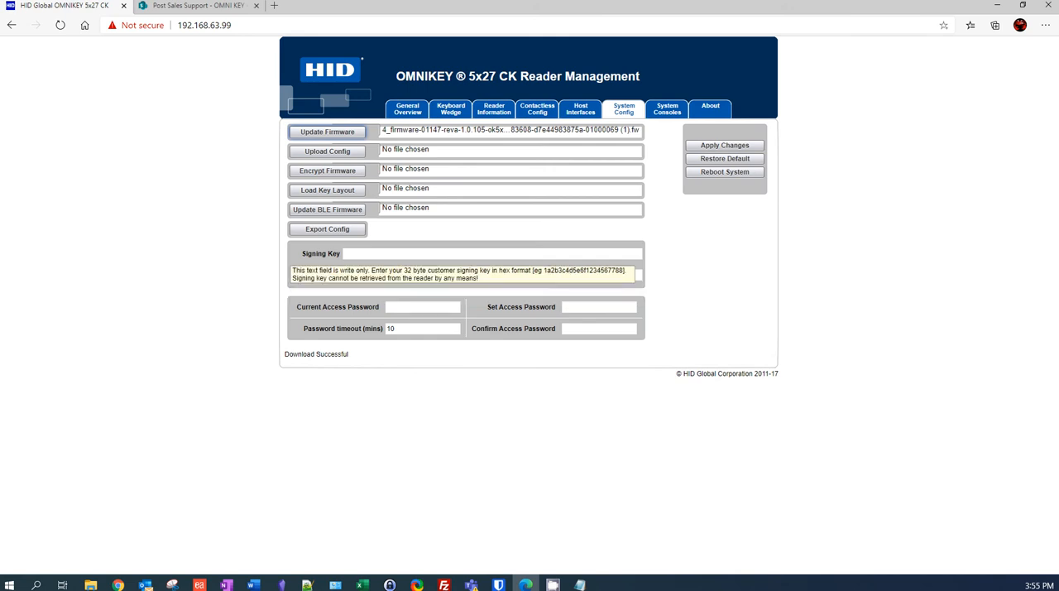
pyautogui.click(61, 25)
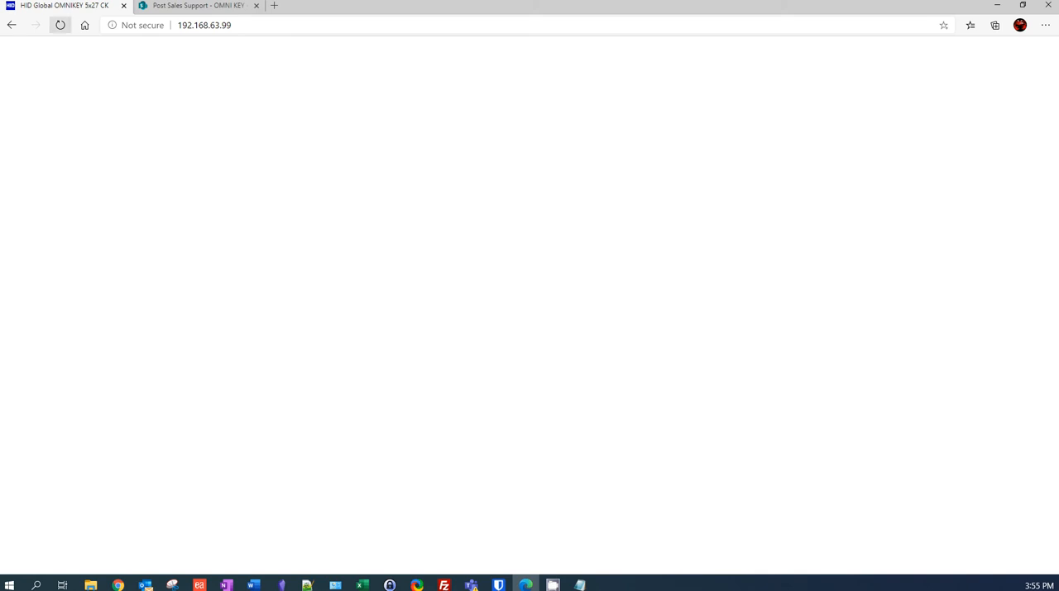
pyautogui.click(61, 25)
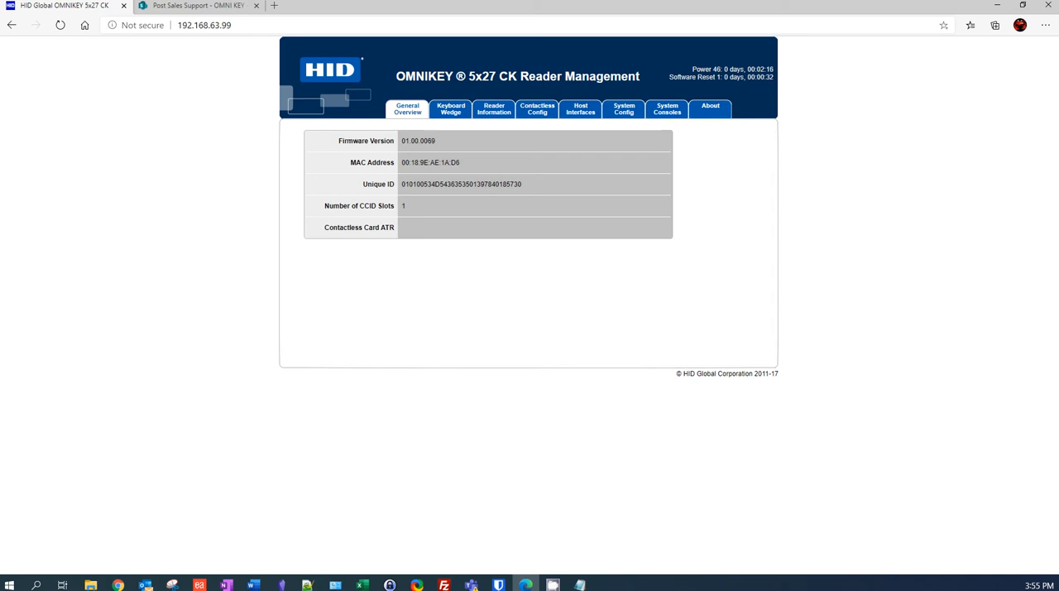
# - Upload the configuration file ok5127ck_SP1_Check Card Type_DEC.cfg from the 00_Check Card Type folder to the reader
pyautogui.click(623, 109)
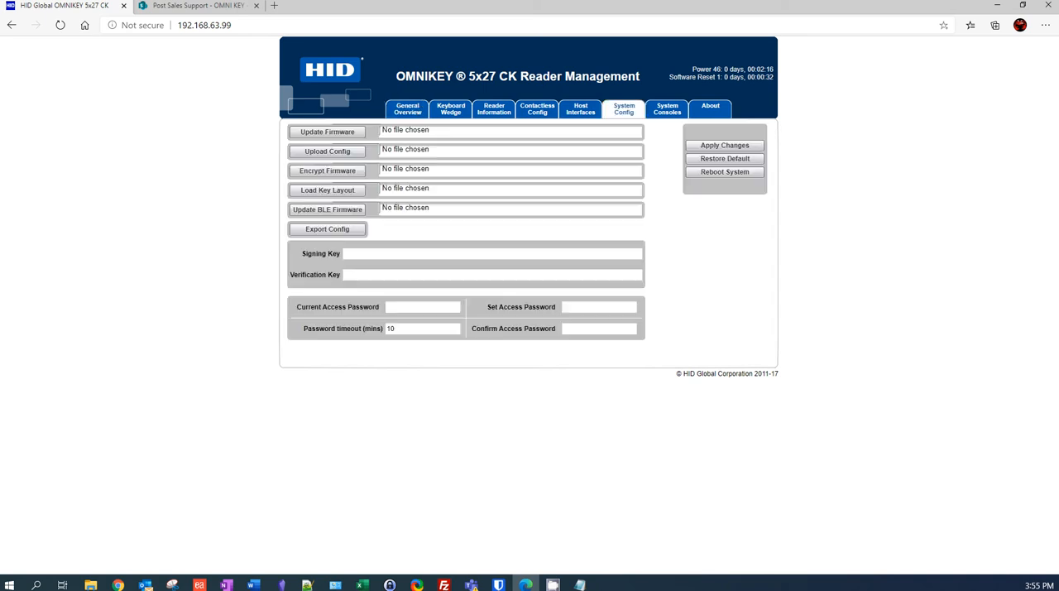
pyautogui.click(331, 151)
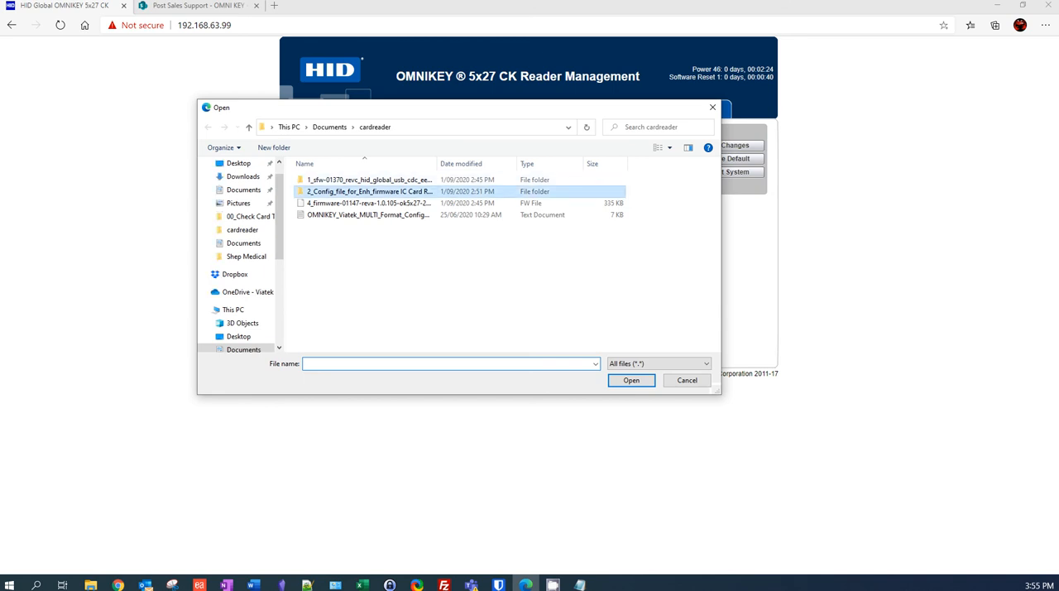
pyautogui.doubleClick(369, 191)
pyautogui.doubleClick(375, 180)
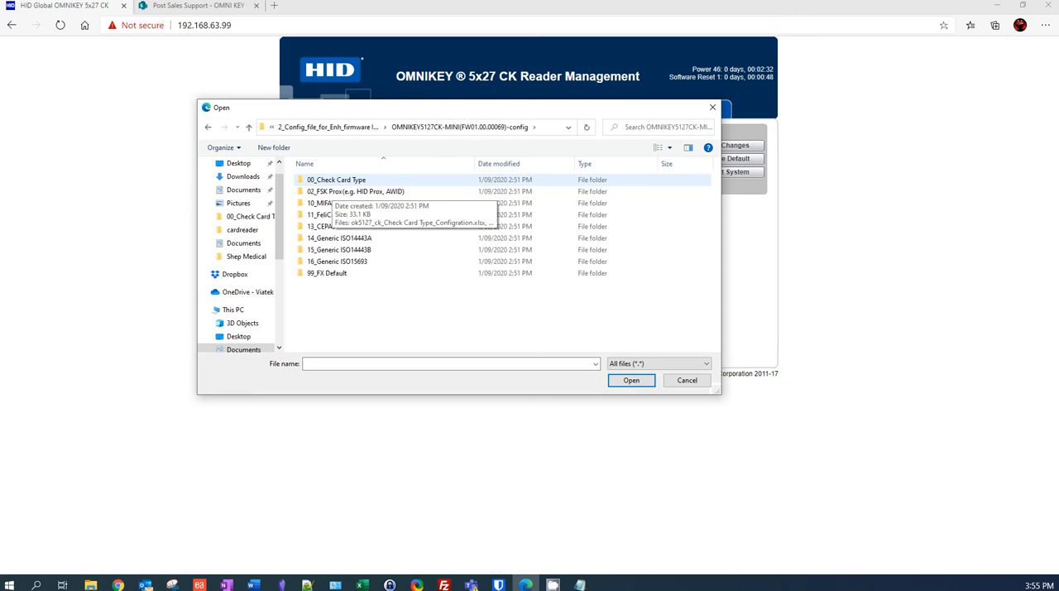
pyautogui.doubleClick(334, 180)
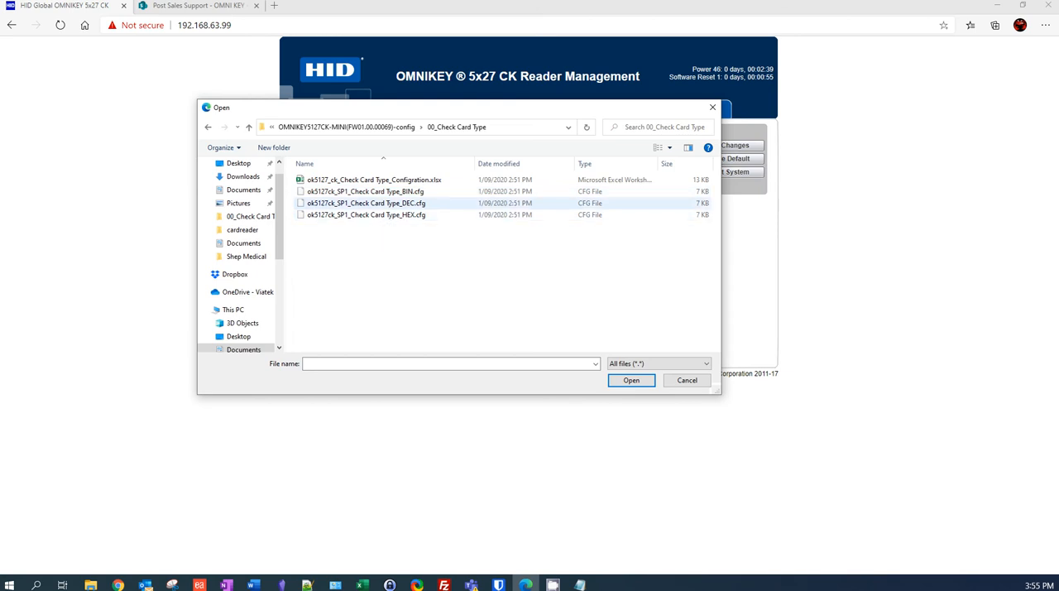
pyautogui.doubleClick(389, 204)
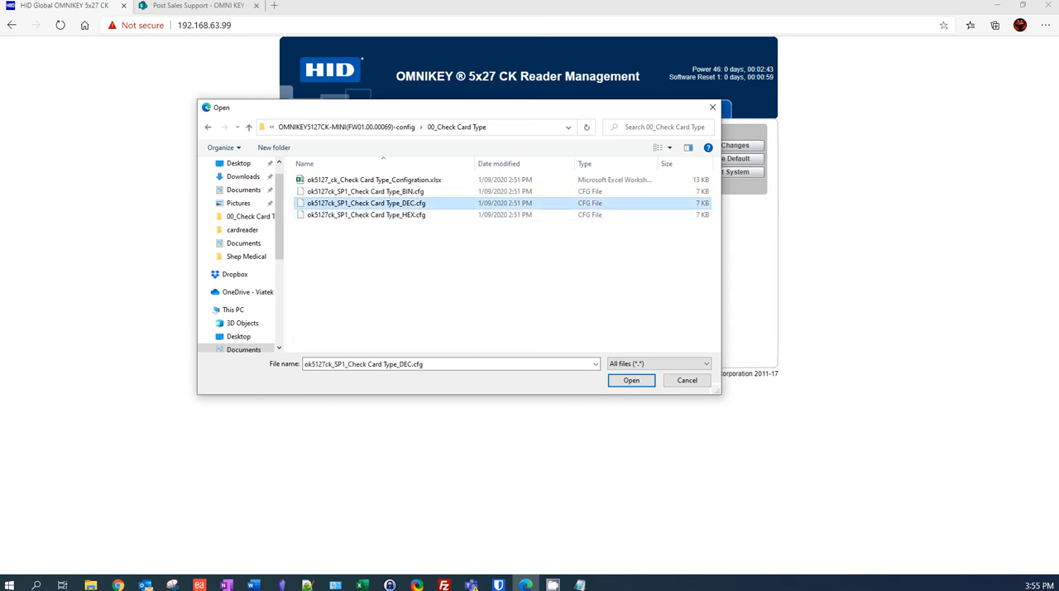
pyautogui.click(328, 151)
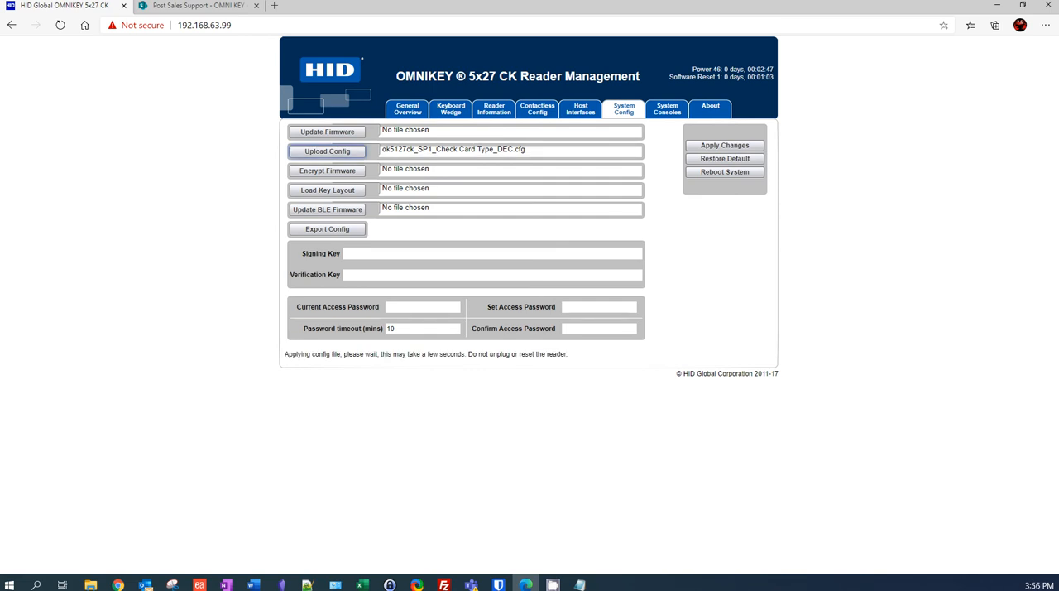
pyautogui.press('Return')
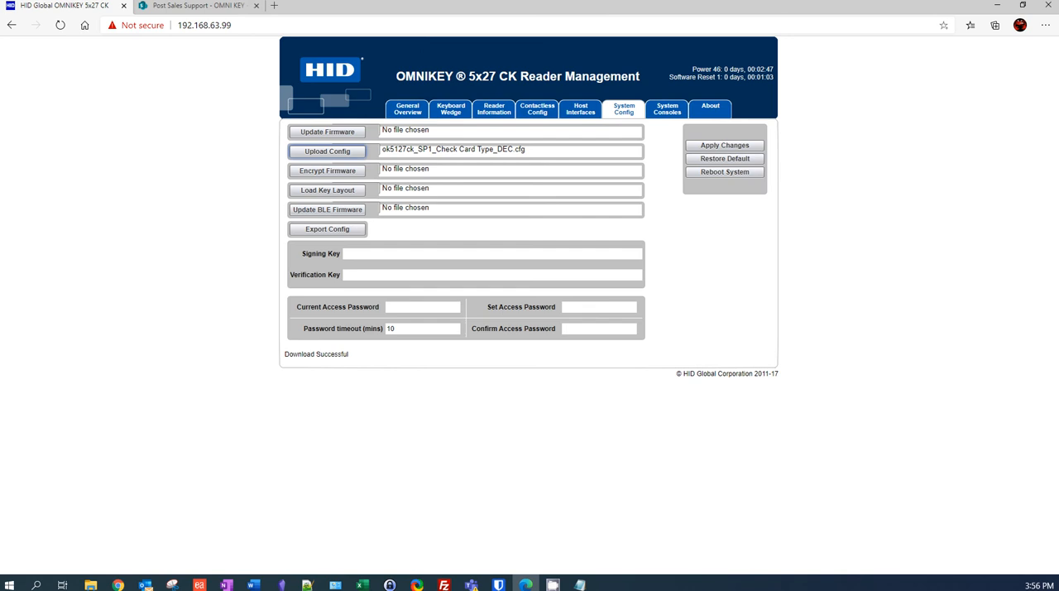
# - Record repeated MIFARE_Classic card reads in the untitled Notepad document, with card serial number and PACS lines, then minimise it
pyautogui.moveTo(580, 585)
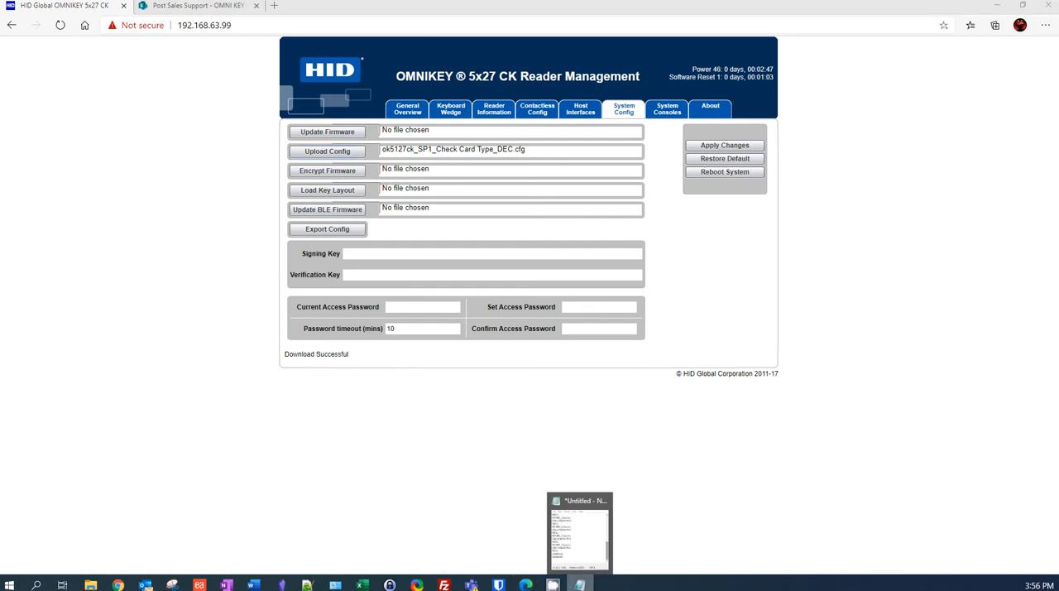
pyautogui.click(580, 585)
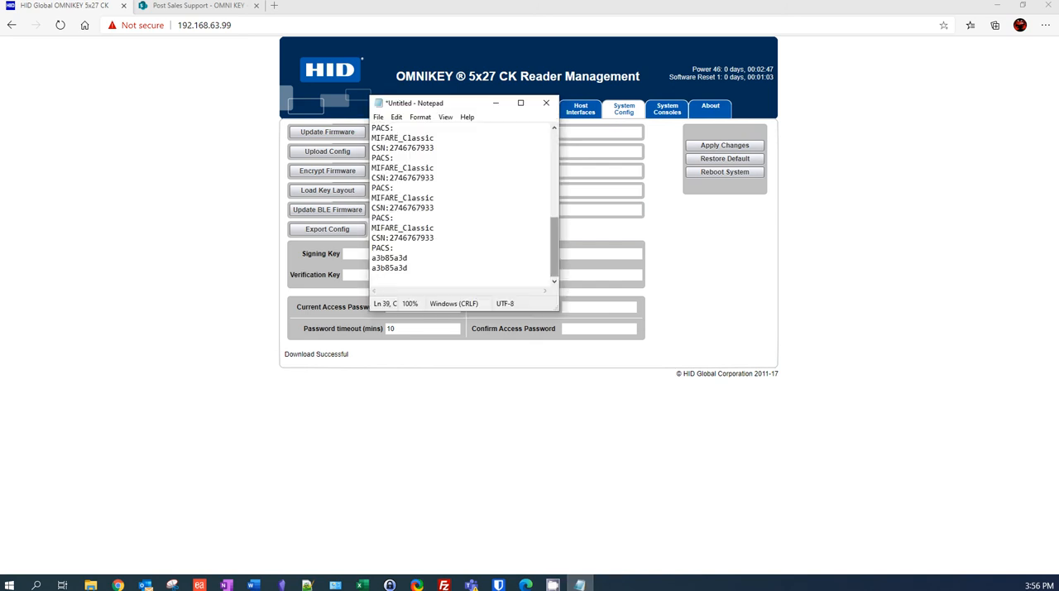
pyautogui.press('BackSpace')
pyautogui.press('Return')
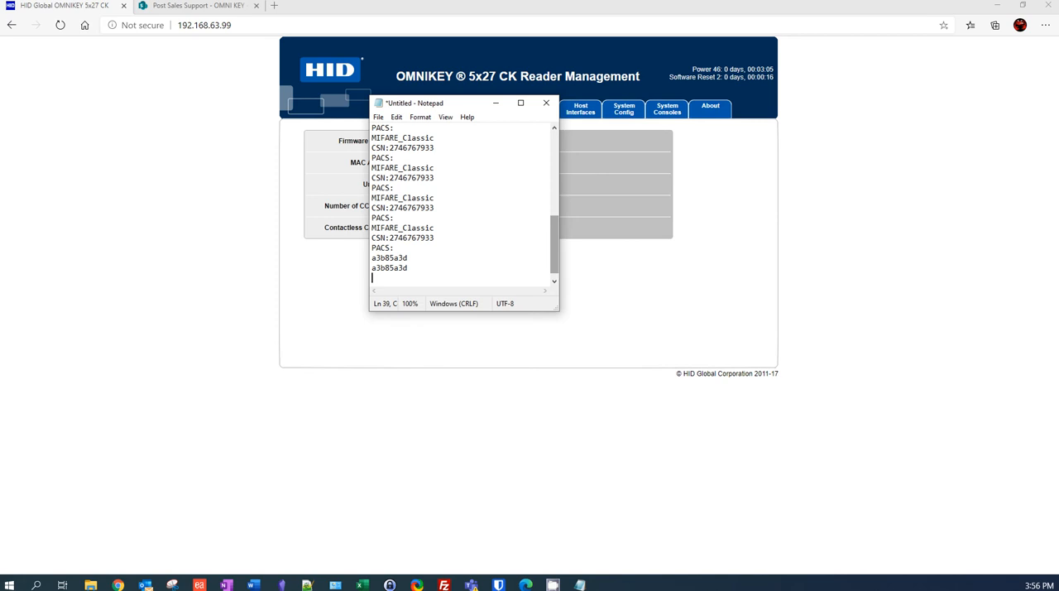
pyautogui.write('MIFARE_C')
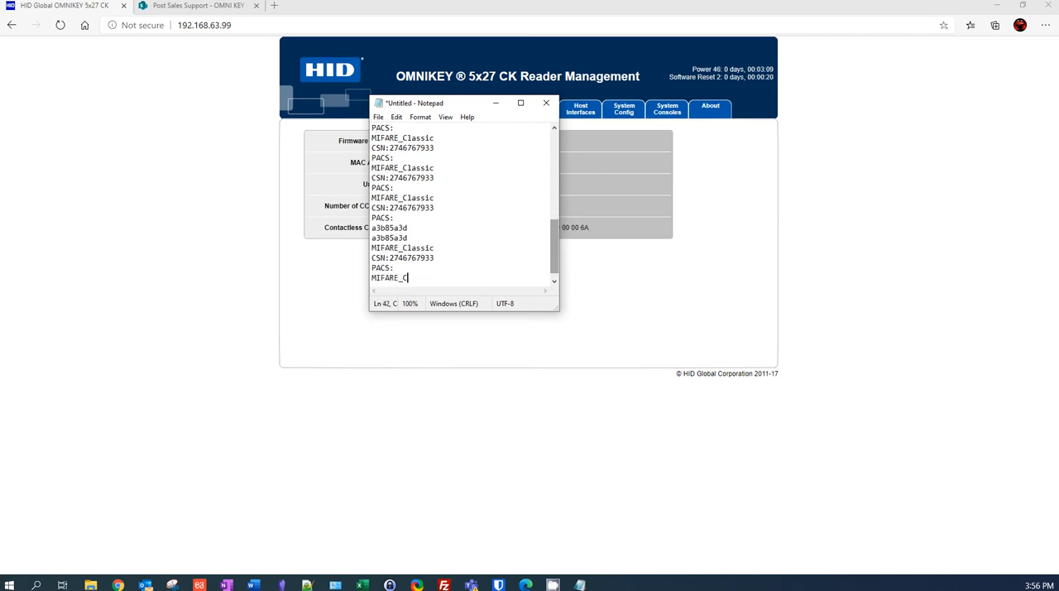
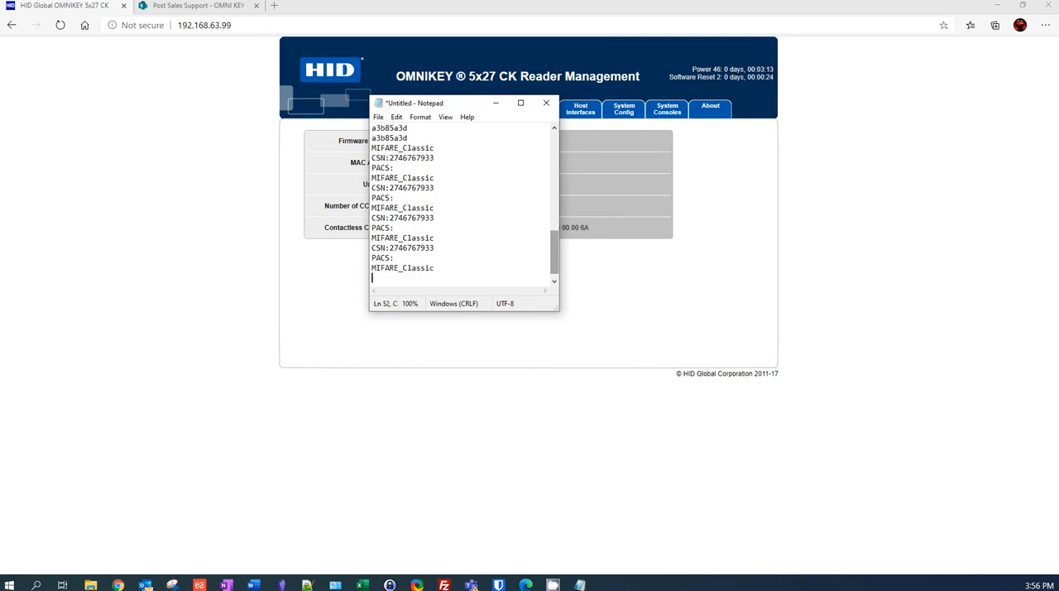
pyautogui.write('ACS:')
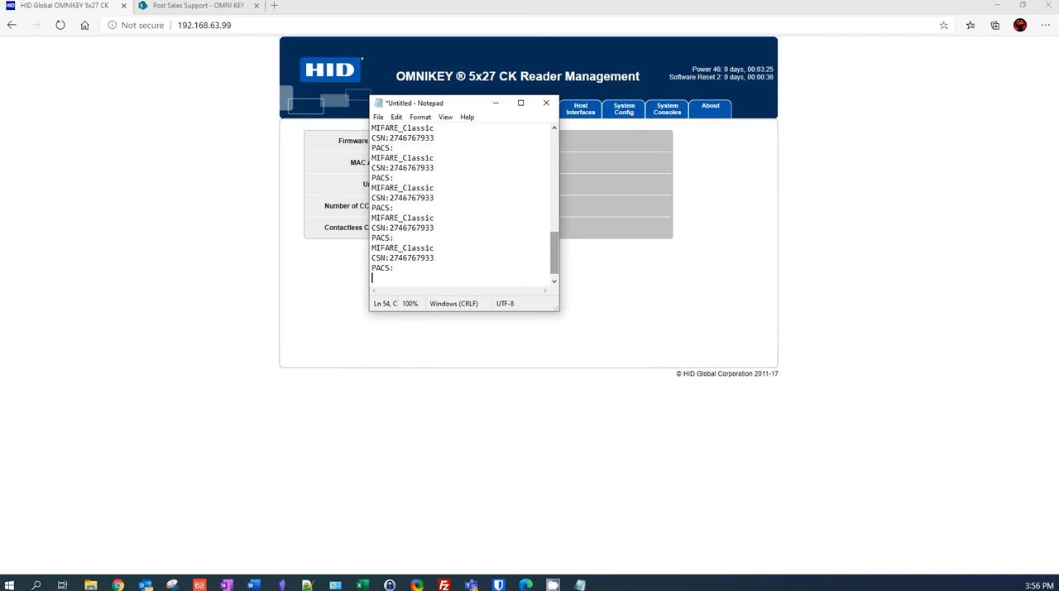
pyautogui.click(495, 102)
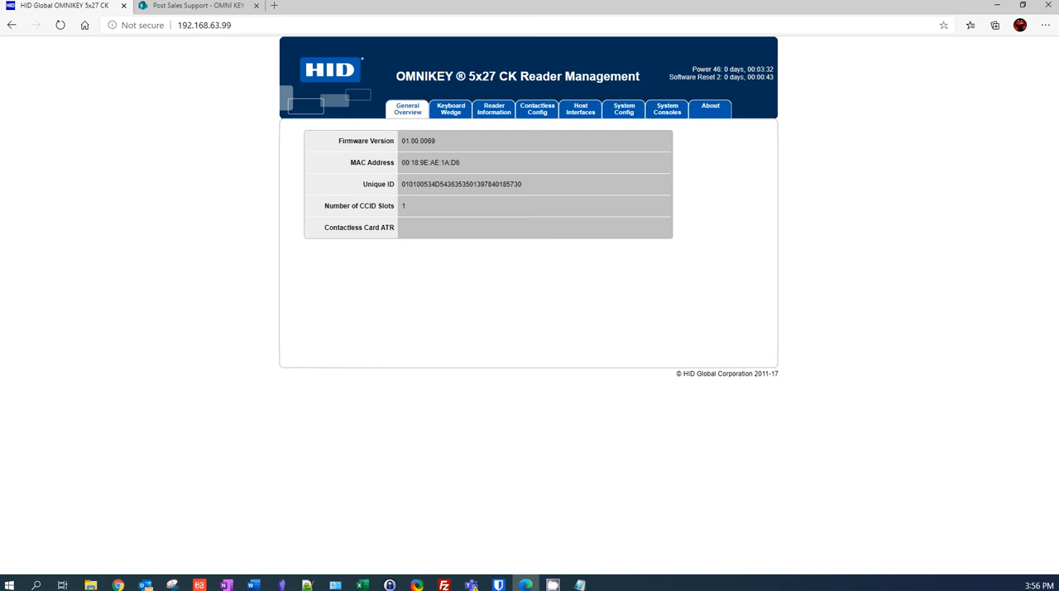
# - For the keyboard wedge, select MIFARE Classic as the card type and choose DEC as its CSN output format
pyautogui.click(451, 109)
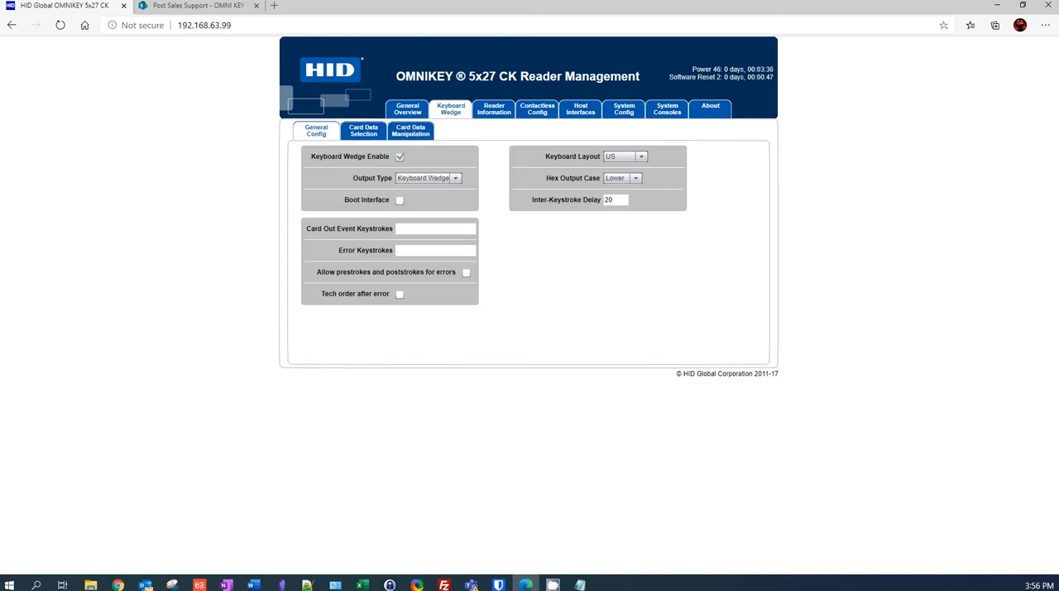
pyautogui.click(363, 131)
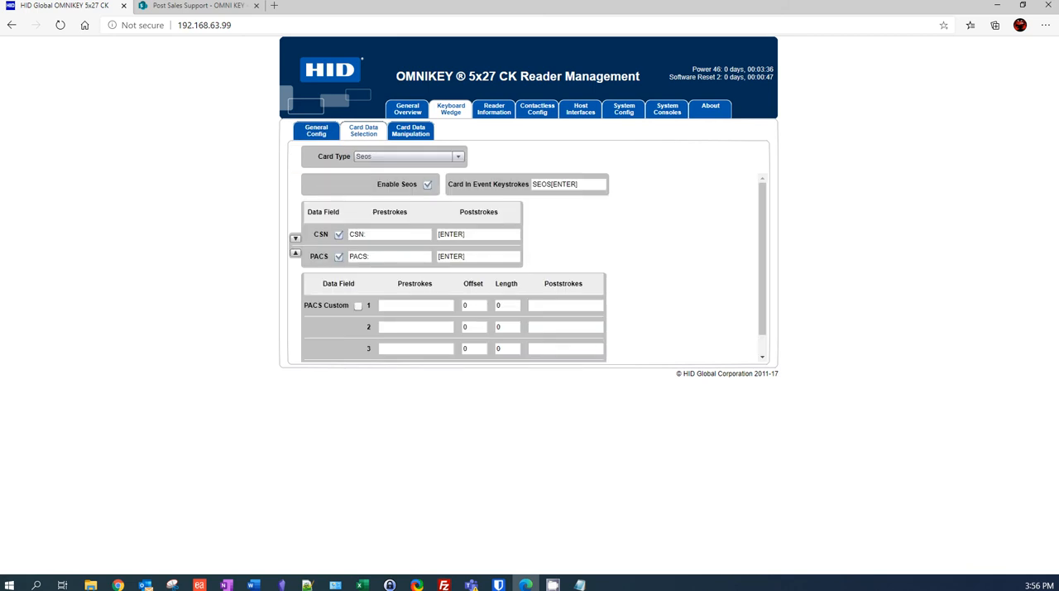
pyautogui.click(458, 156)
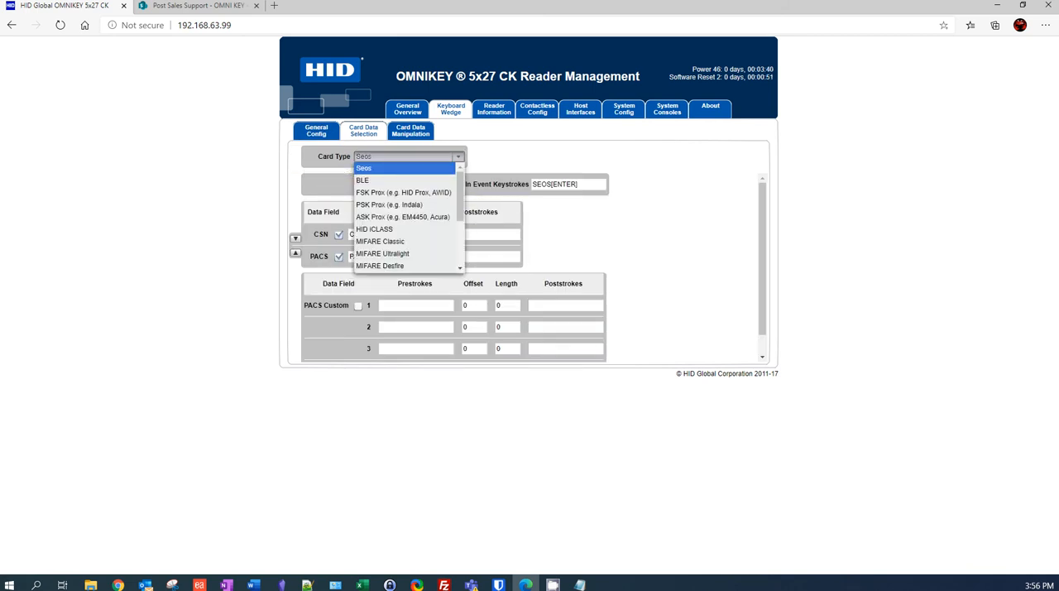
pyautogui.click(381, 242)
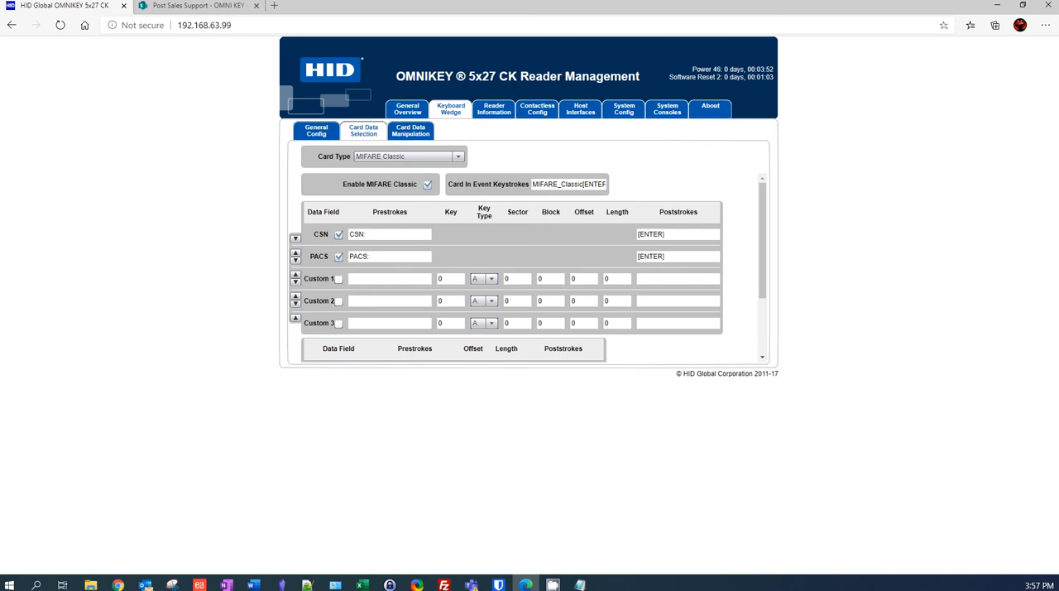
pyautogui.click(411, 131)
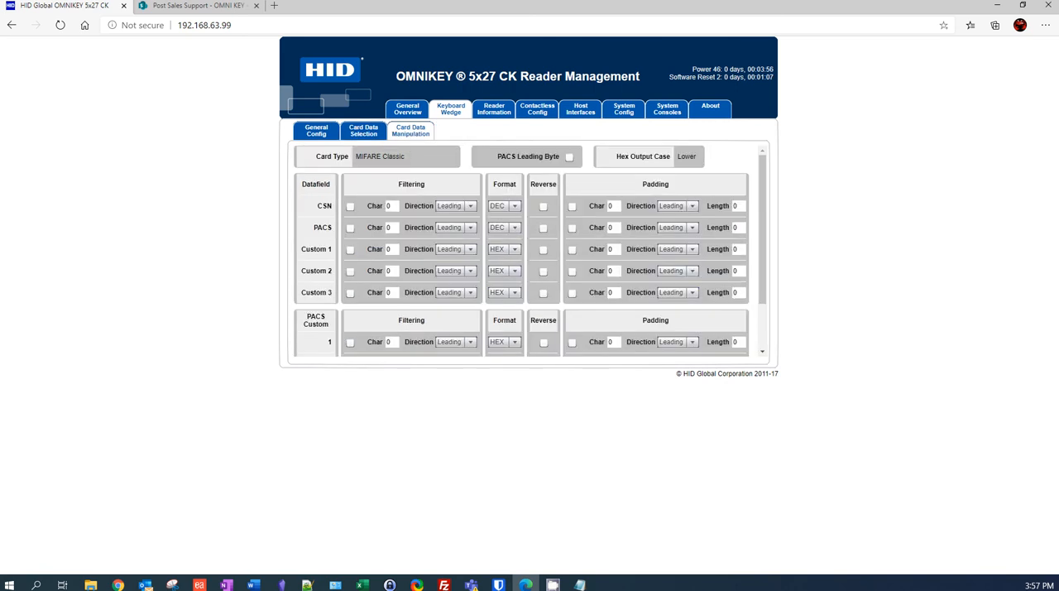
pyautogui.click(503, 206)
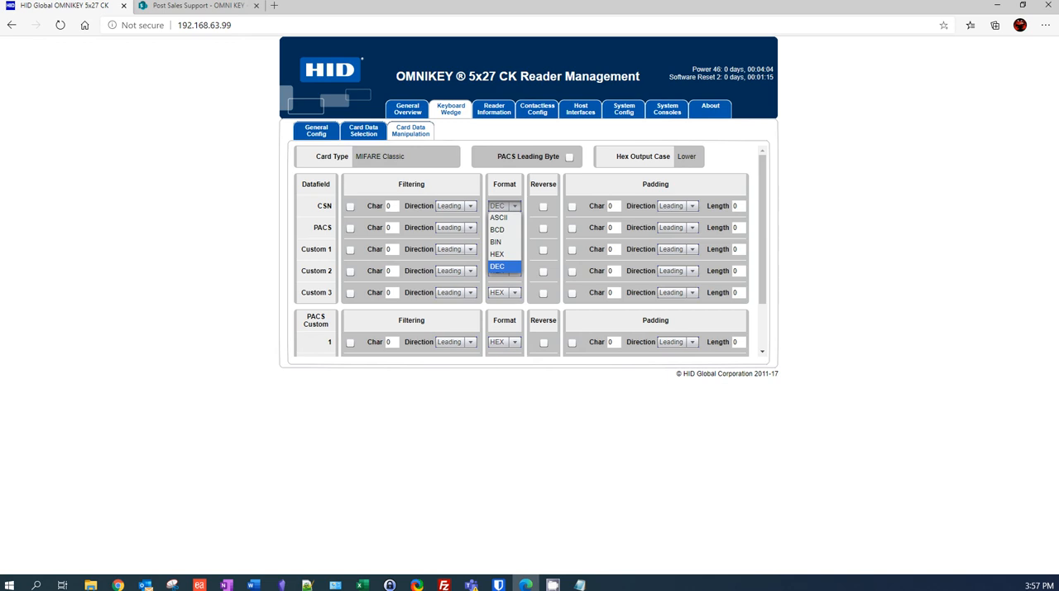
pyautogui.click(497, 266)
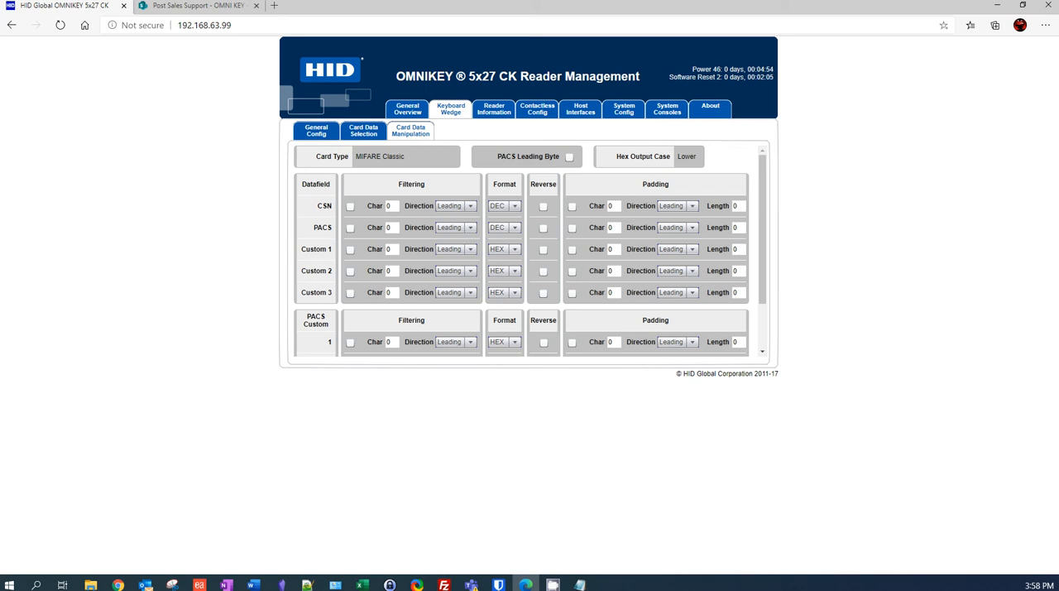
# - Export the reader's system configuration and keep the downloaded file ok5x27_ck (1).cfg
pyautogui.click(623, 109)
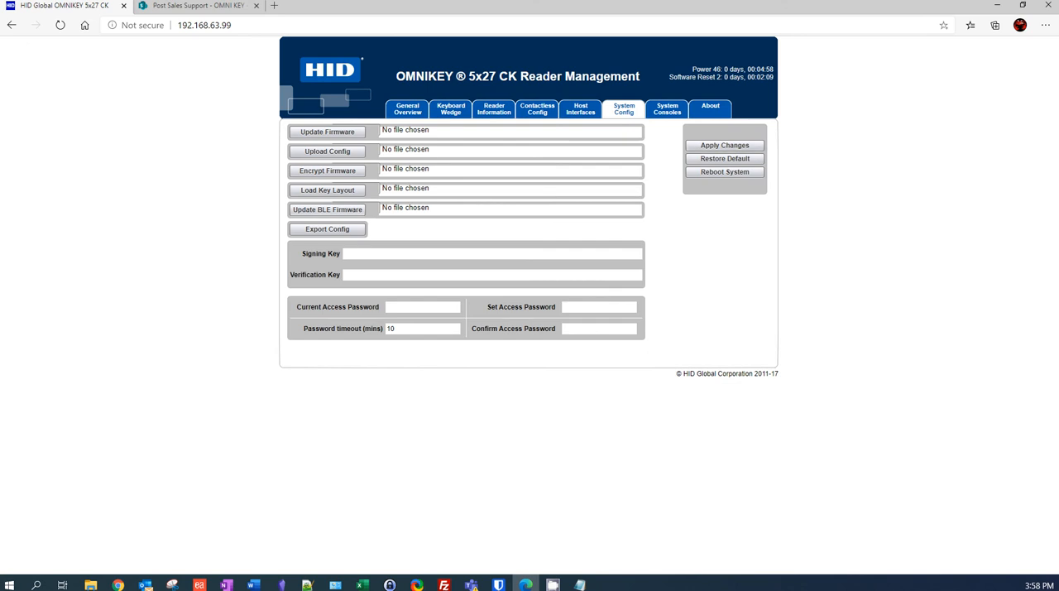
pyautogui.click(328, 229)
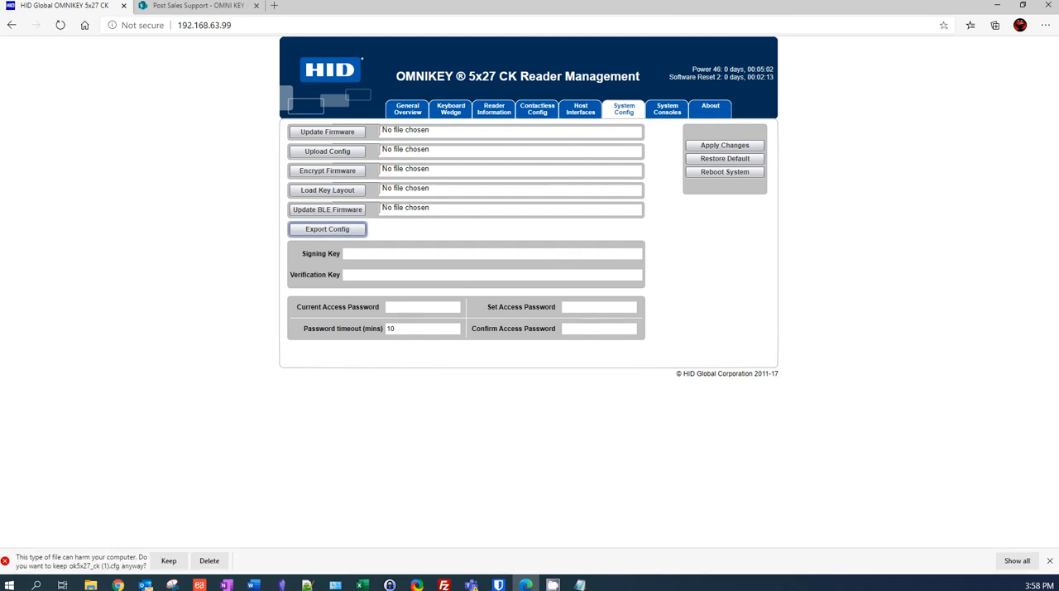
pyautogui.click(169, 560)
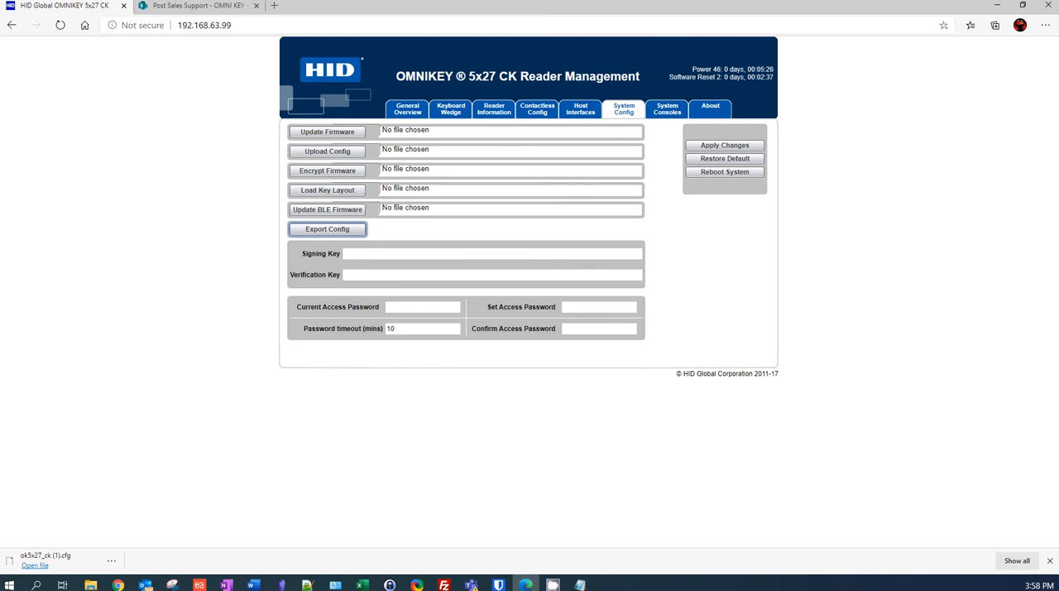
# - Upload the configuration file OMNIKEY_Viatek_MULTI_Format_Configuration_2019_July_16.cfg (2).txt from the cardreader folder to the reader
pyautogui.click(328, 151)
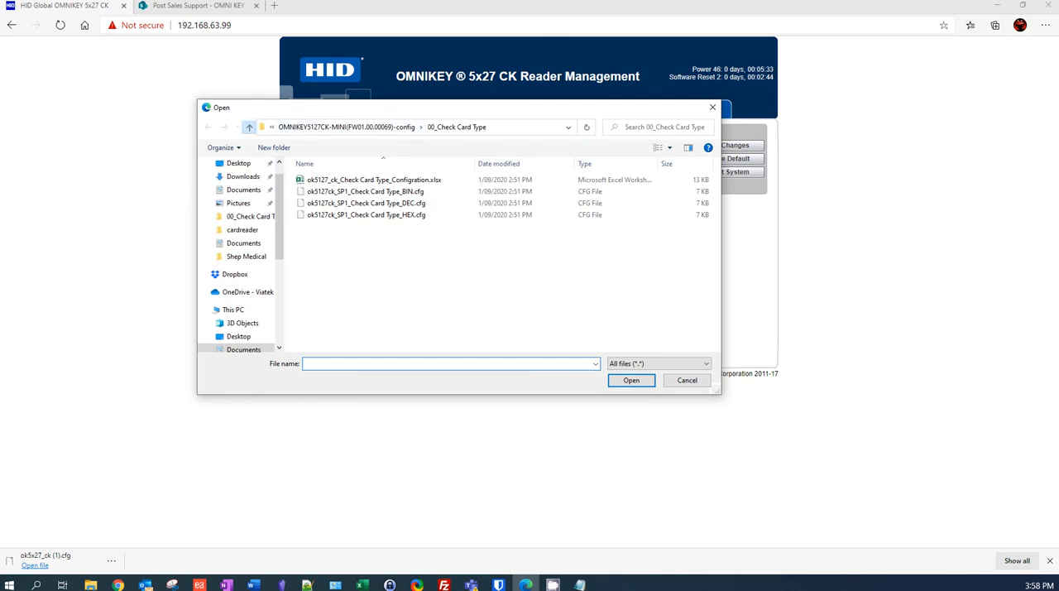
pyautogui.click(248, 127)
pyautogui.click(248, 127)
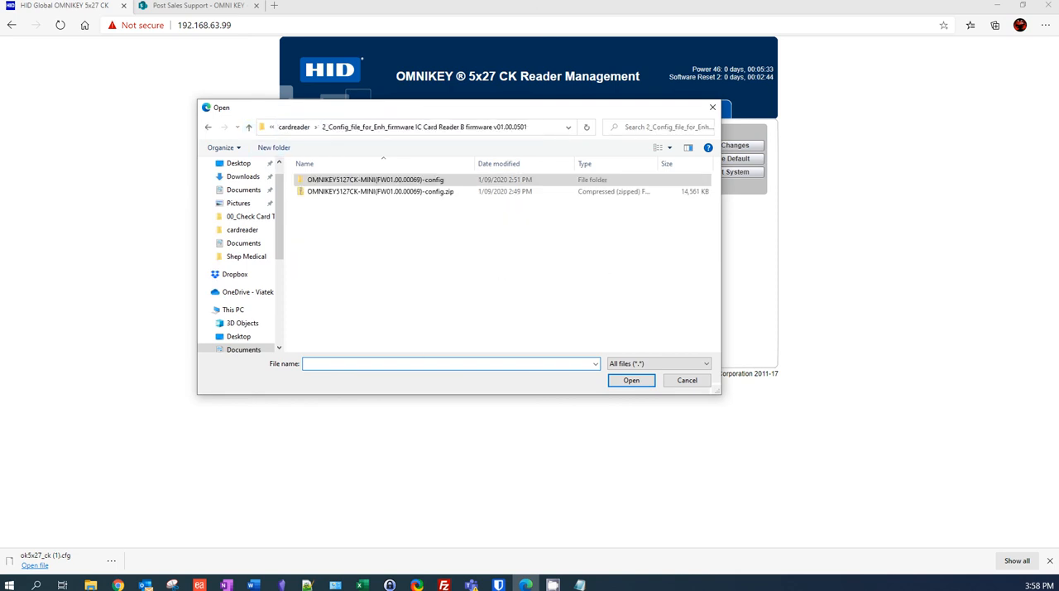
pyautogui.click(248, 126)
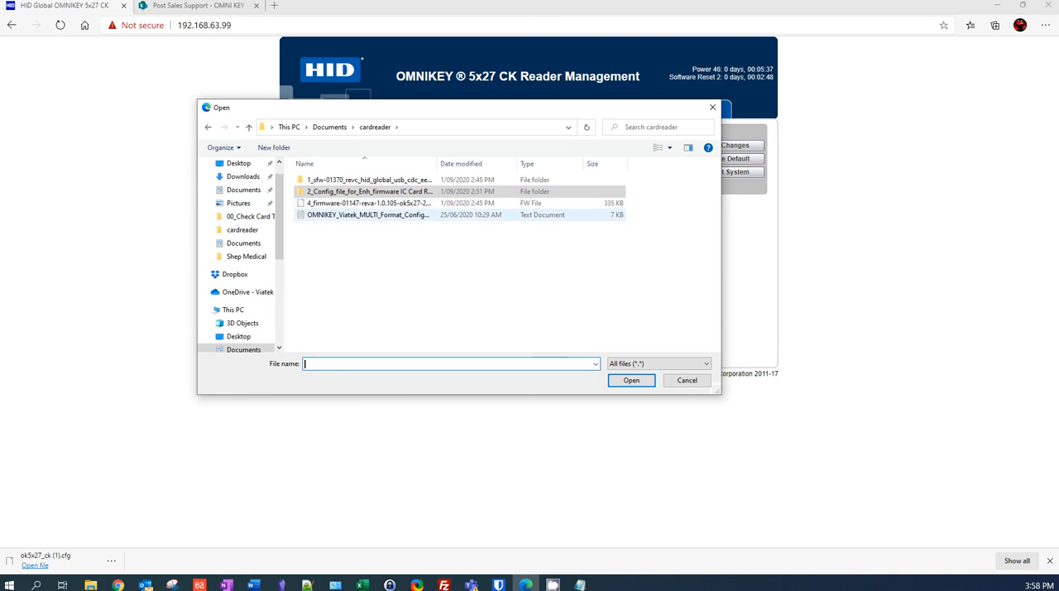
pyautogui.doubleClick(369, 215)
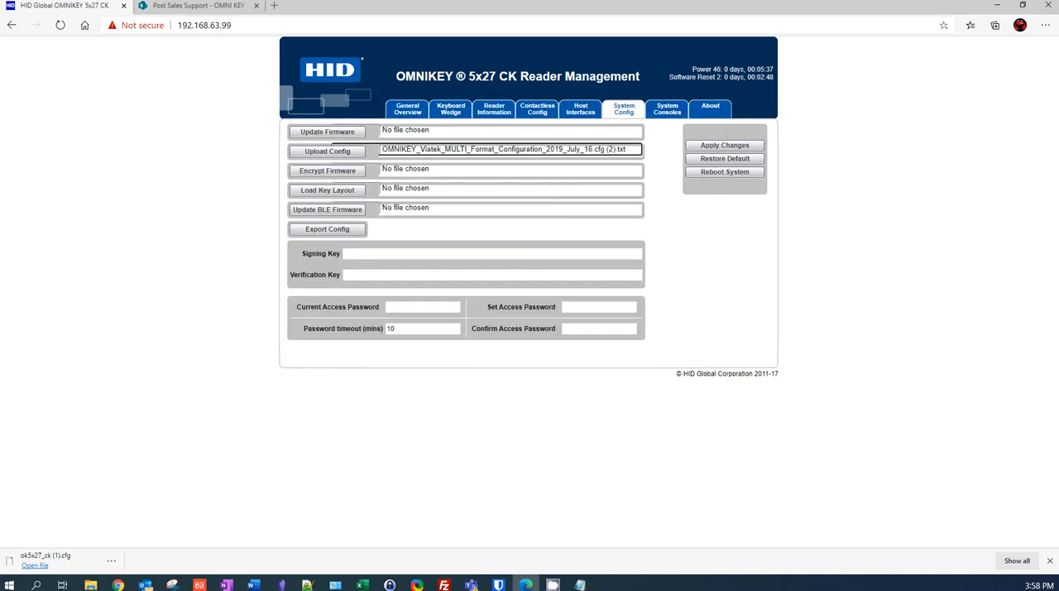
pyautogui.click(328, 152)
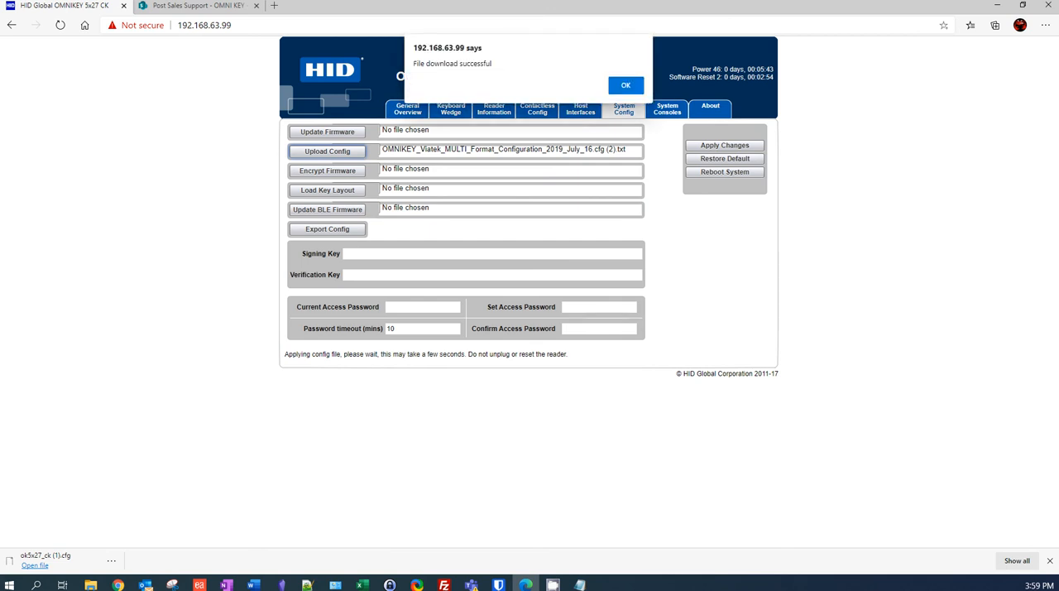
pyautogui.press('Return')
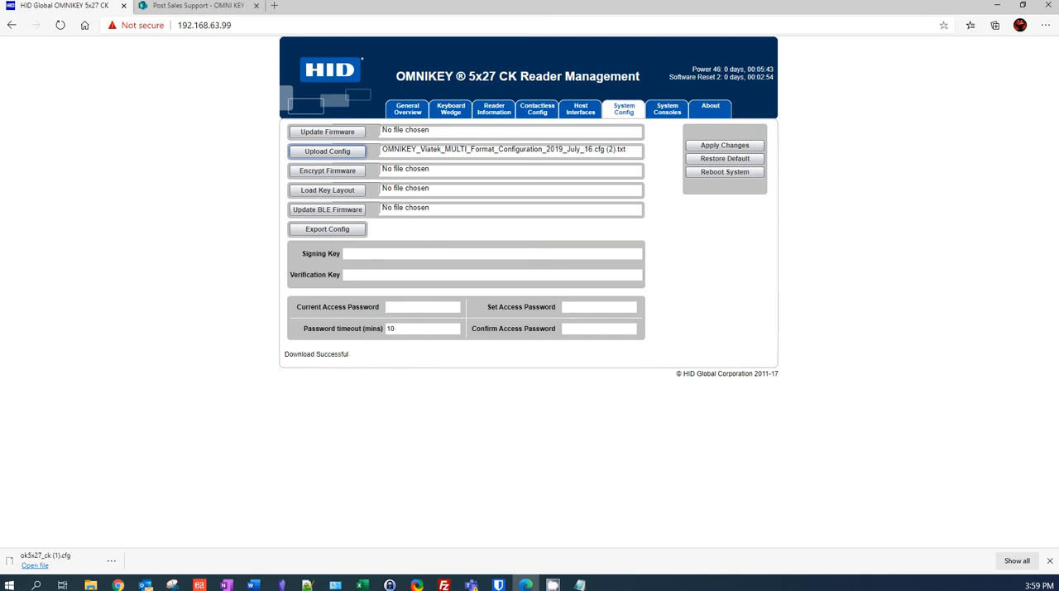
# - Record three reads of the card's serial number in the untitled Notepad document, each on its own line, and return to the reader management page
pyautogui.click(580, 585)
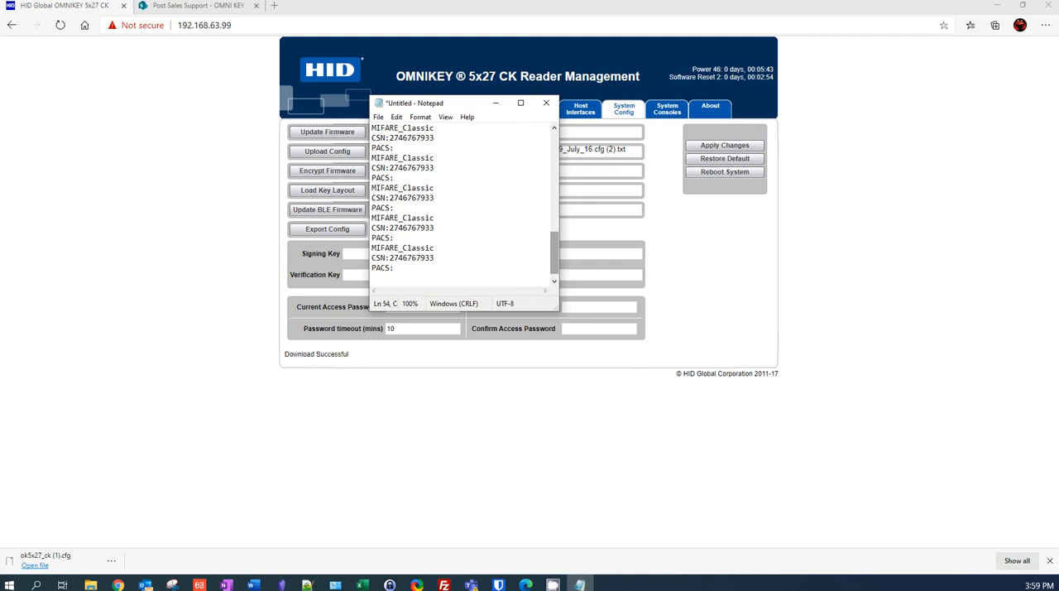
pyautogui.press('Return')
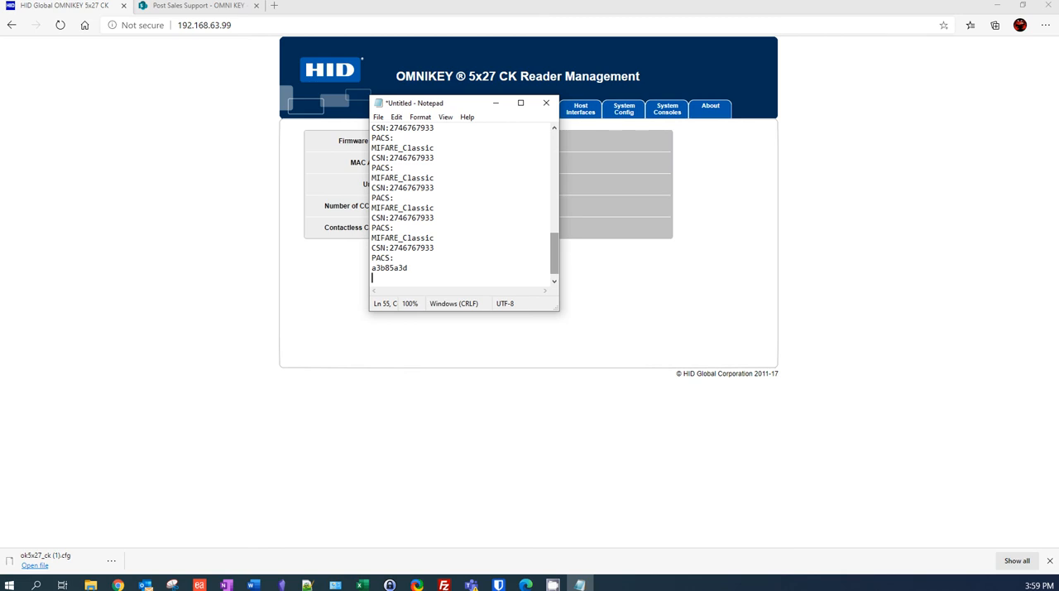
pyautogui.press('Return')
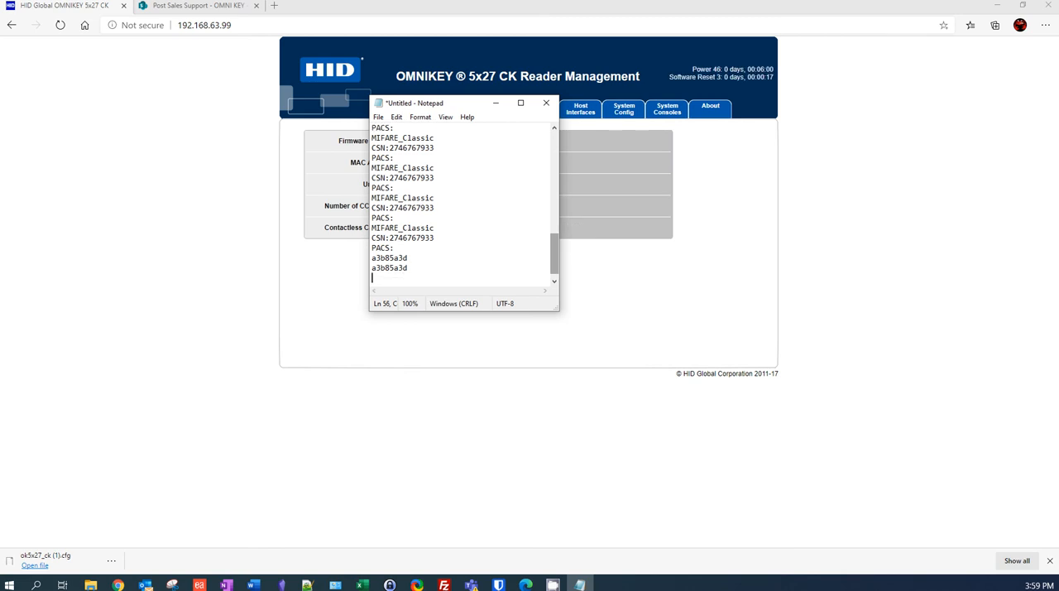
pyautogui.press('Return')
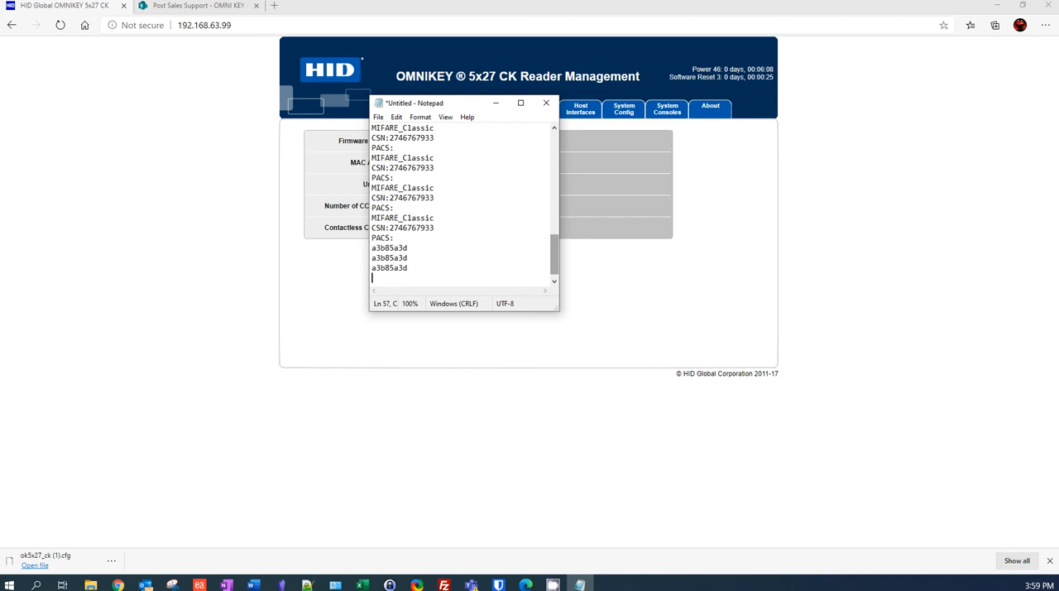
pyautogui.hotkey('alt', 'Tab')
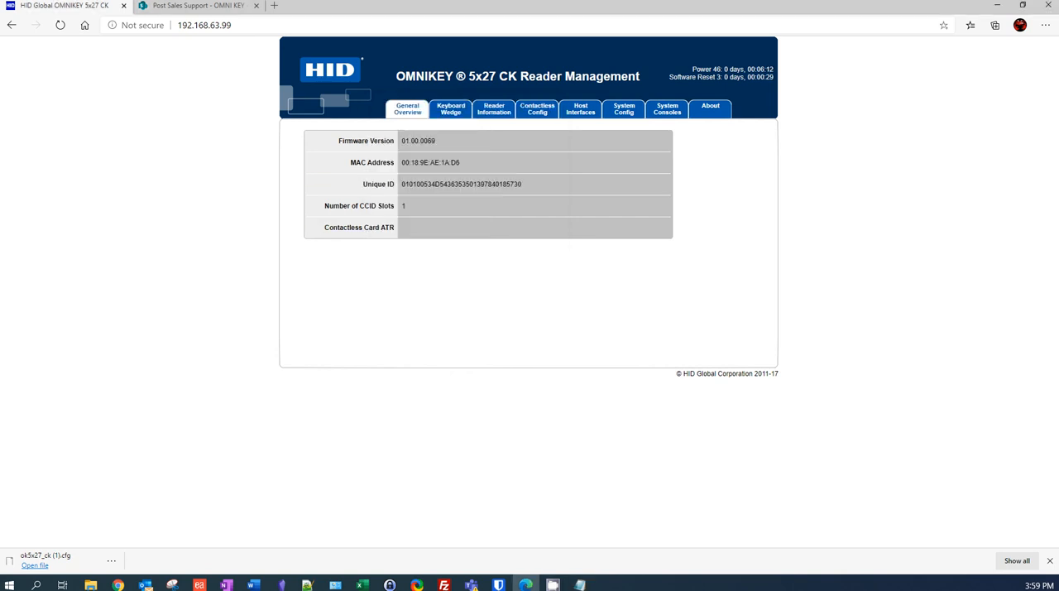
# - Enable iCLASS 14443 Type B card polling in the reader's contactless configuration
pyautogui.click(537, 108)
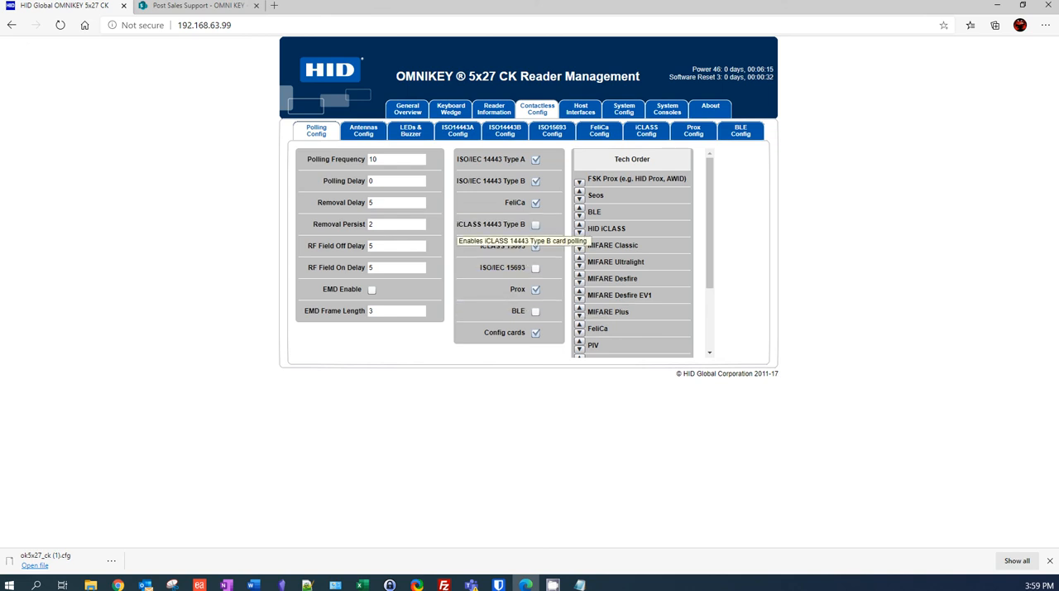
pyautogui.click(496, 224)
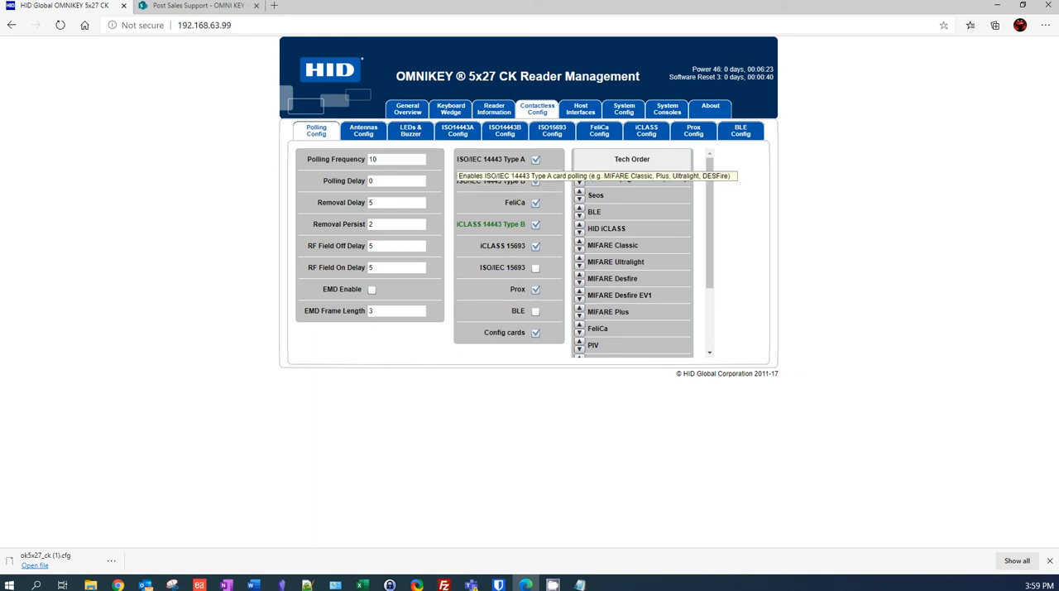
# - For the keyboard wedge, select HID iCLASS as the card type and open its card data manipulation settings
pyautogui.click(451, 109)
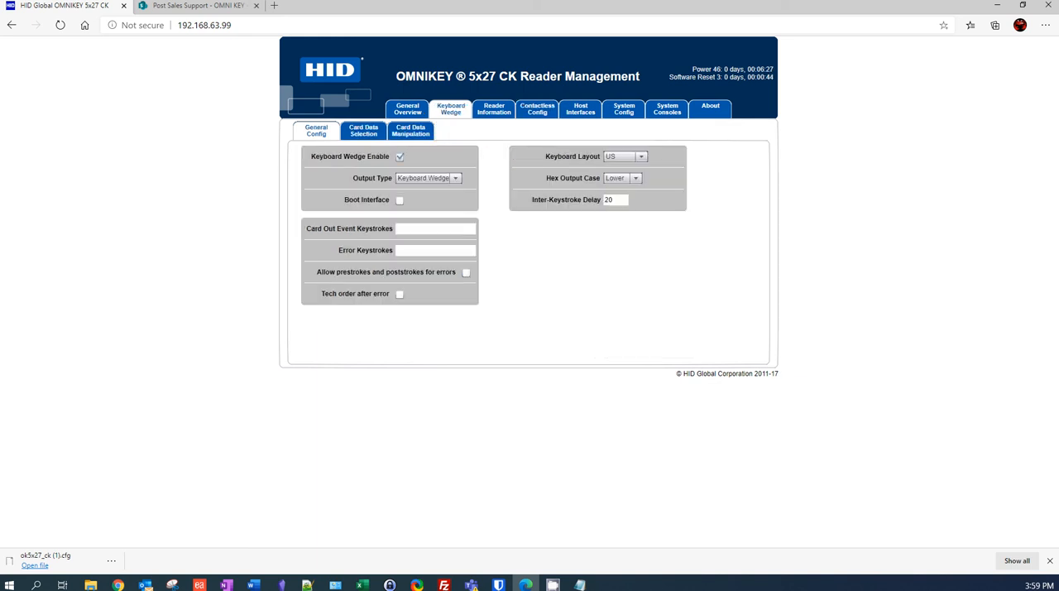
pyautogui.click(411, 131)
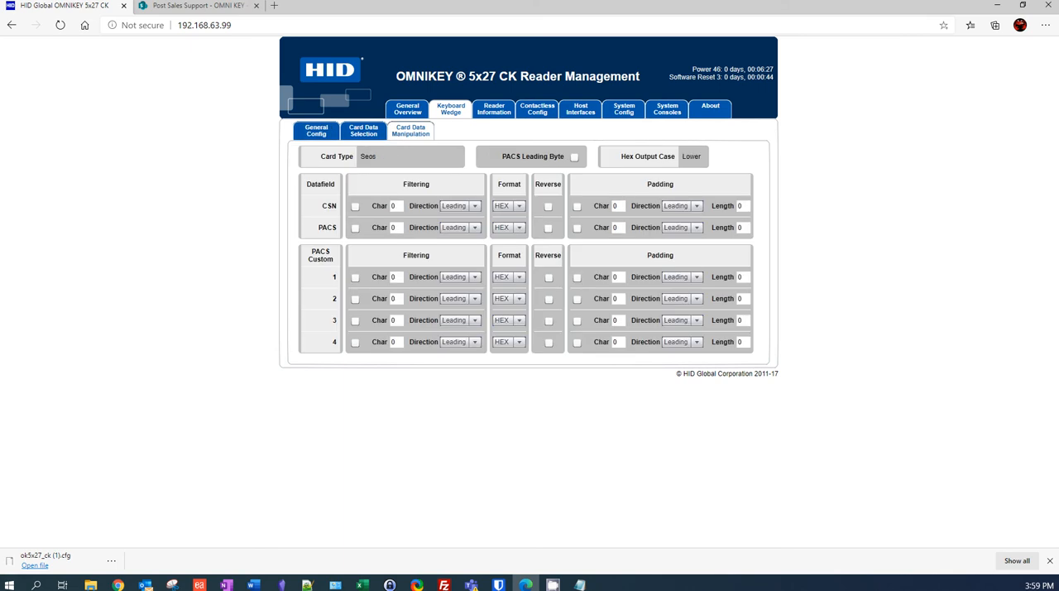
pyautogui.click(363, 131)
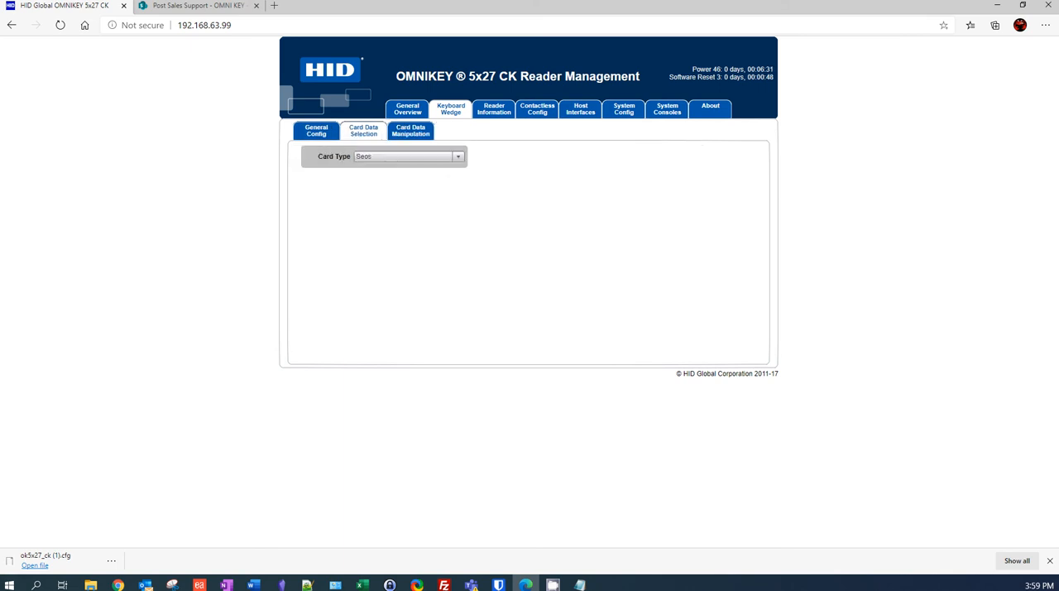
pyautogui.click(408, 156)
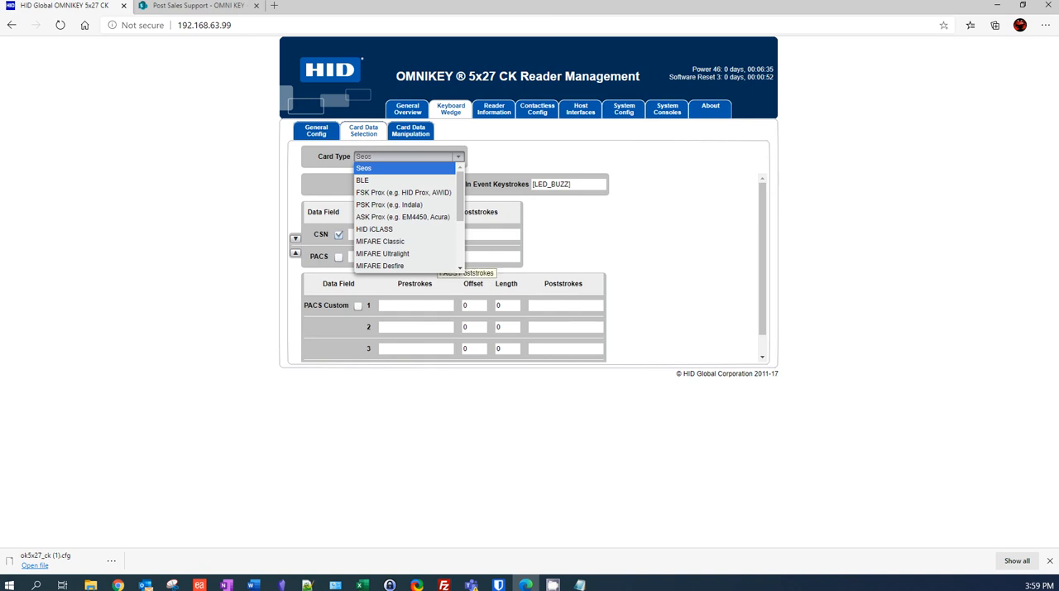
pyautogui.scroll(-3, 406, 217)
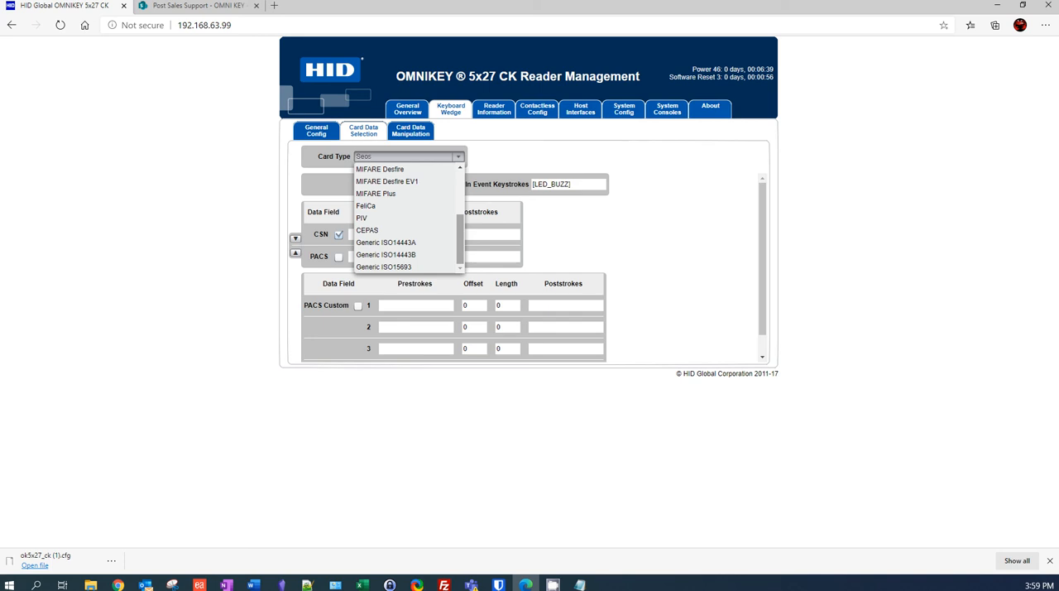
pyautogui.moveTo(460, 239); pyautogui.dragTo(460, 200)
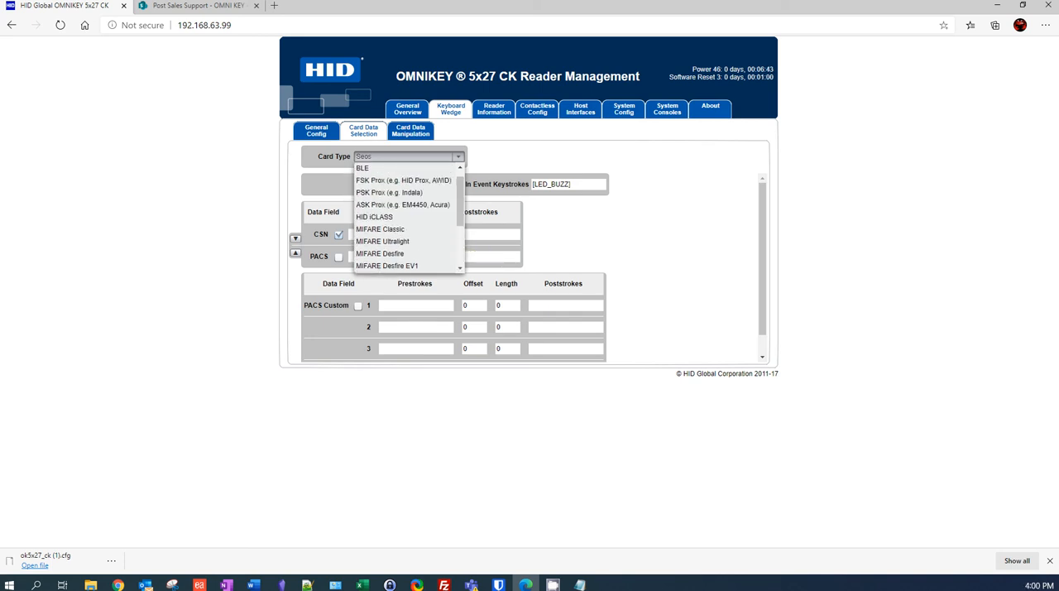
pyautogui.click(374, 217)
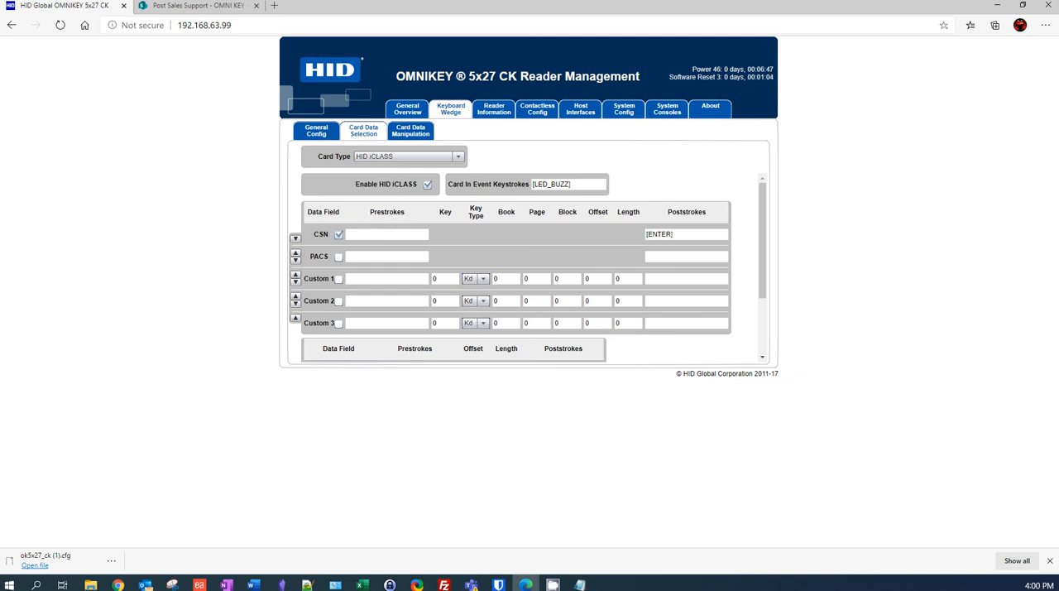
pyautogui.click(410, 131)
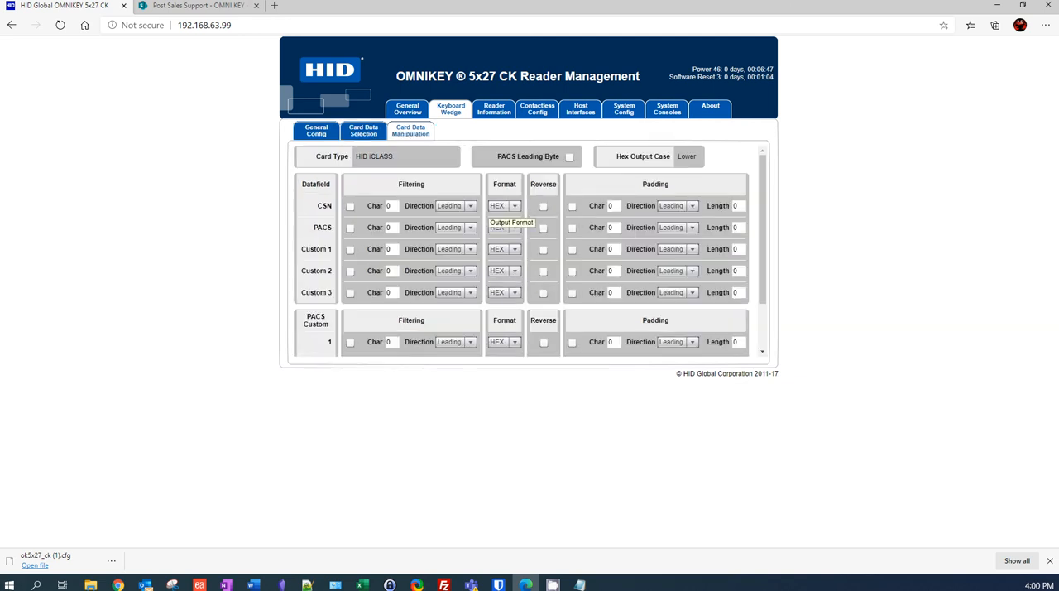